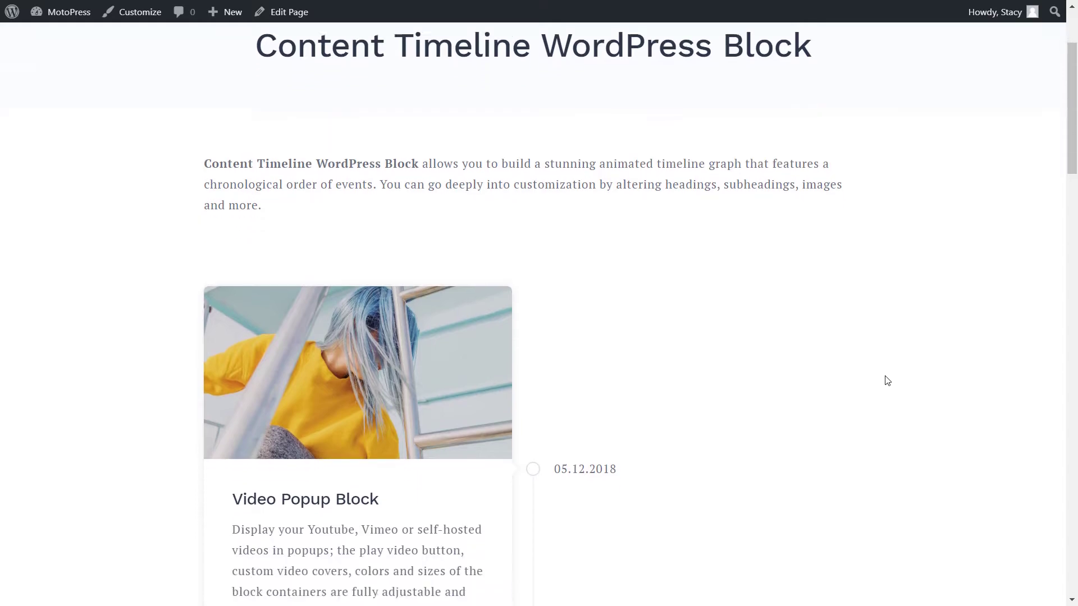
Look through the example timelines on the Content Timeline WordPress Block demo page.
scroll(887, 381, "down", 5)
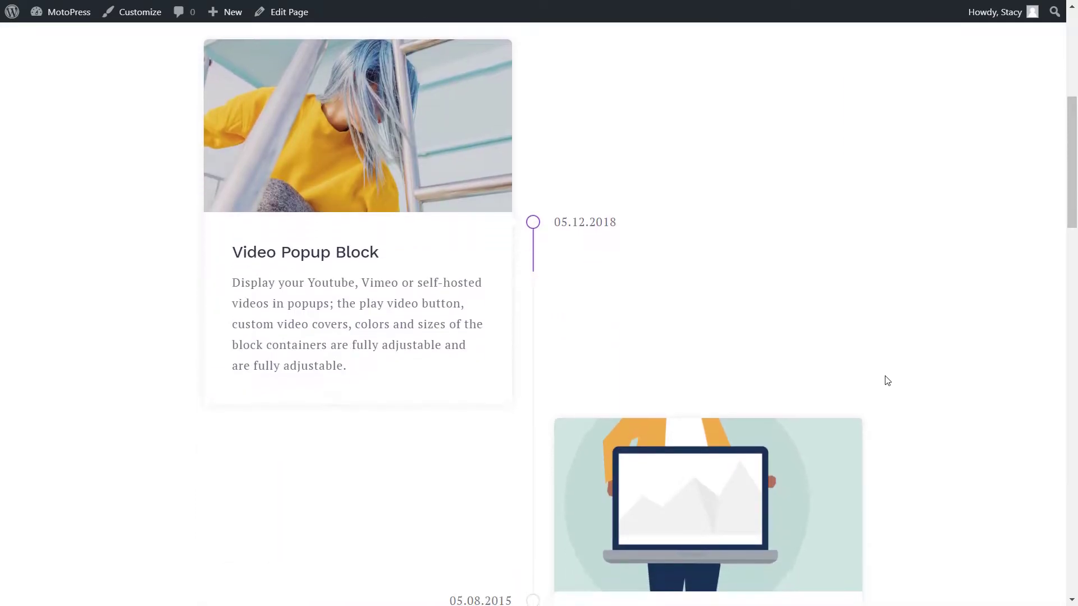
scroll(887, 381, "down", 7)
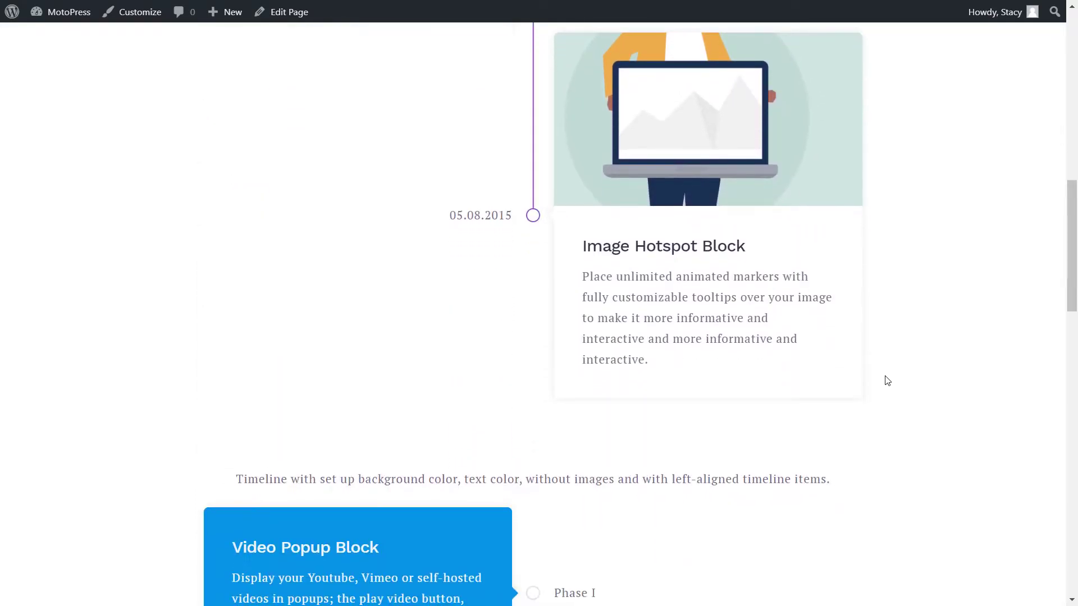
scroll(887, 381, "down", 6)
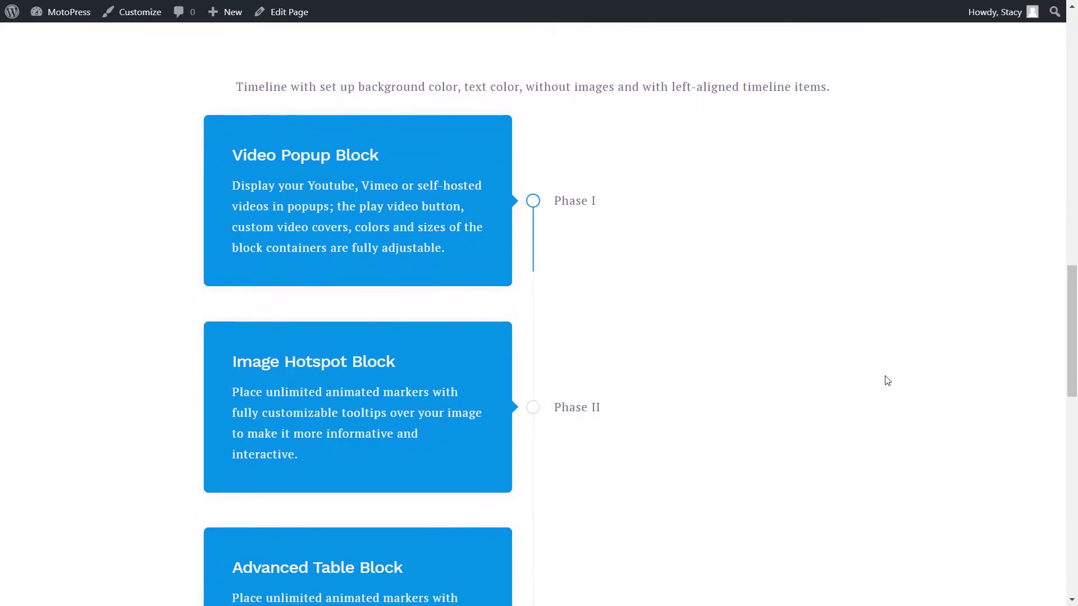
scroll(887, 382, "down", 2)
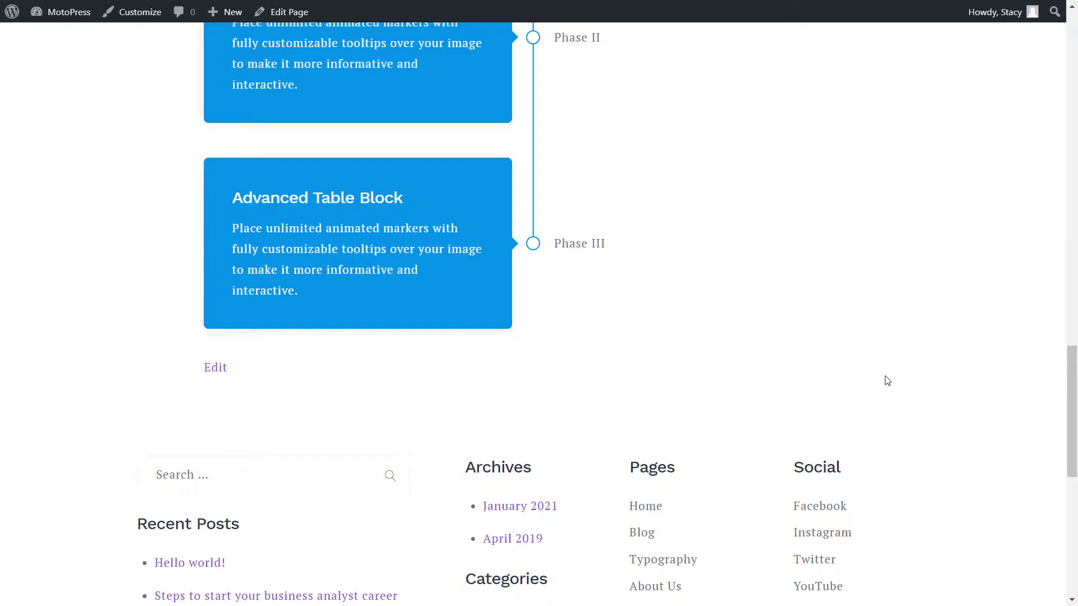
scroll(887, 381, "up", 8)
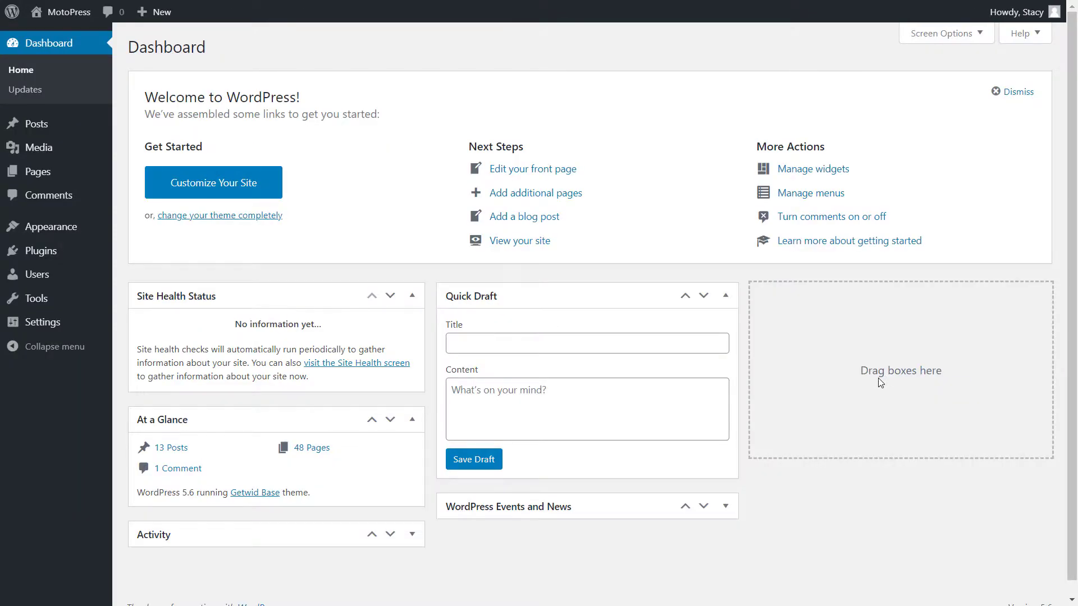
Find the Getwid – Gutenberg Blocks plugin in the WordPress plugin directory, install it and activate it.
mouse_move(96, 255)
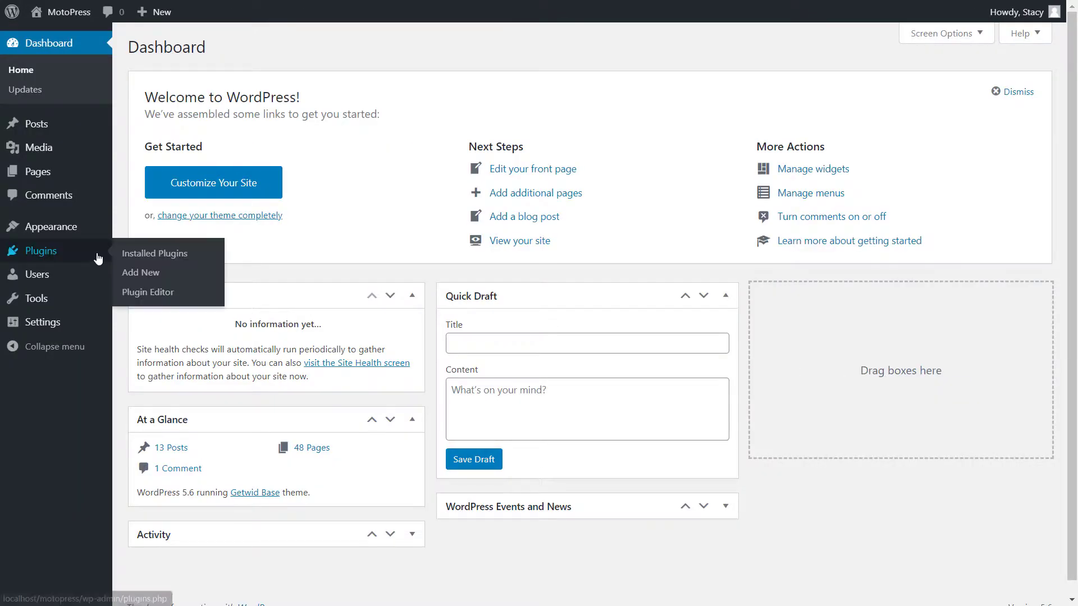
left_click(128, 274)
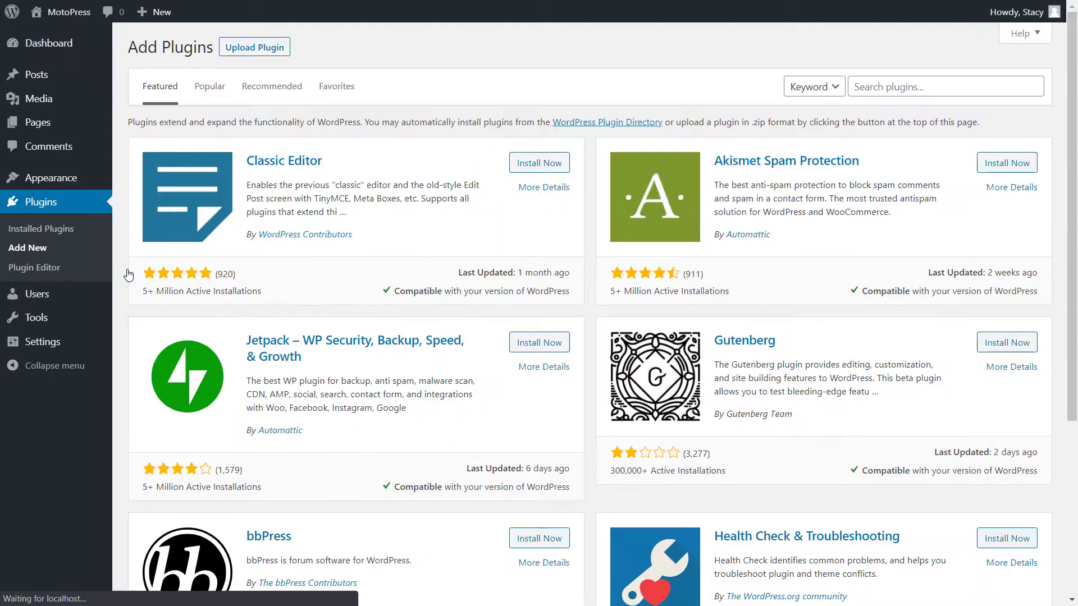
left_click(867, 84)
type("Getwid")
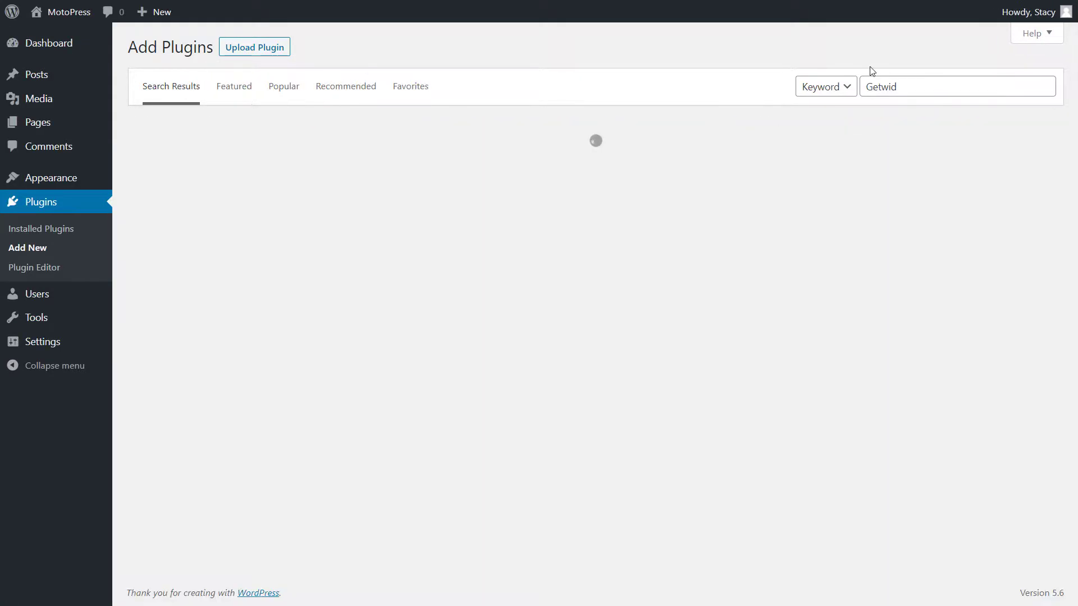
left_click(552, 170)
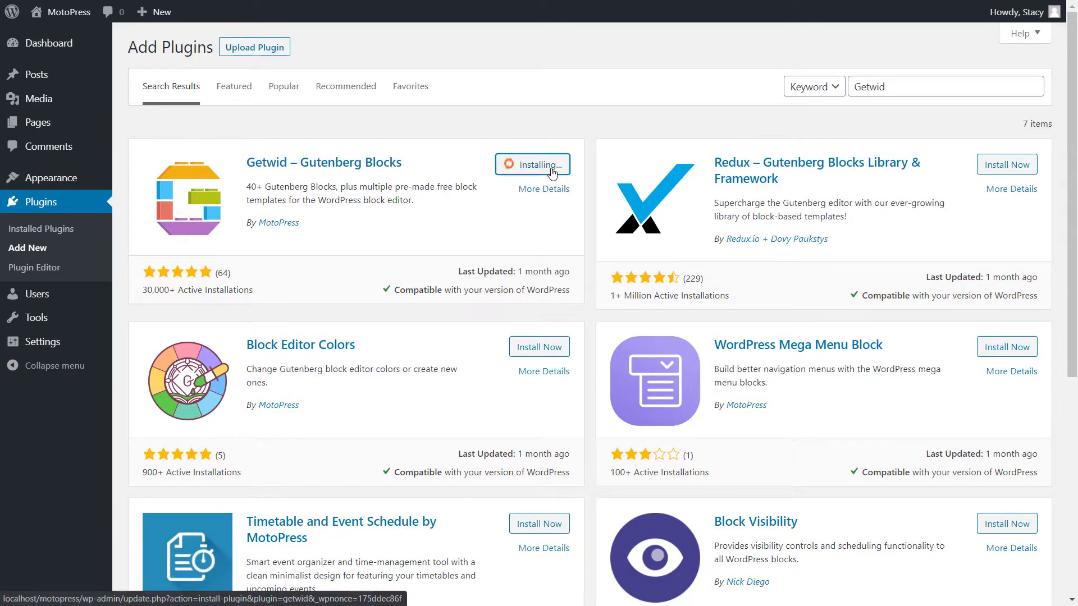
left_click(552, 170)
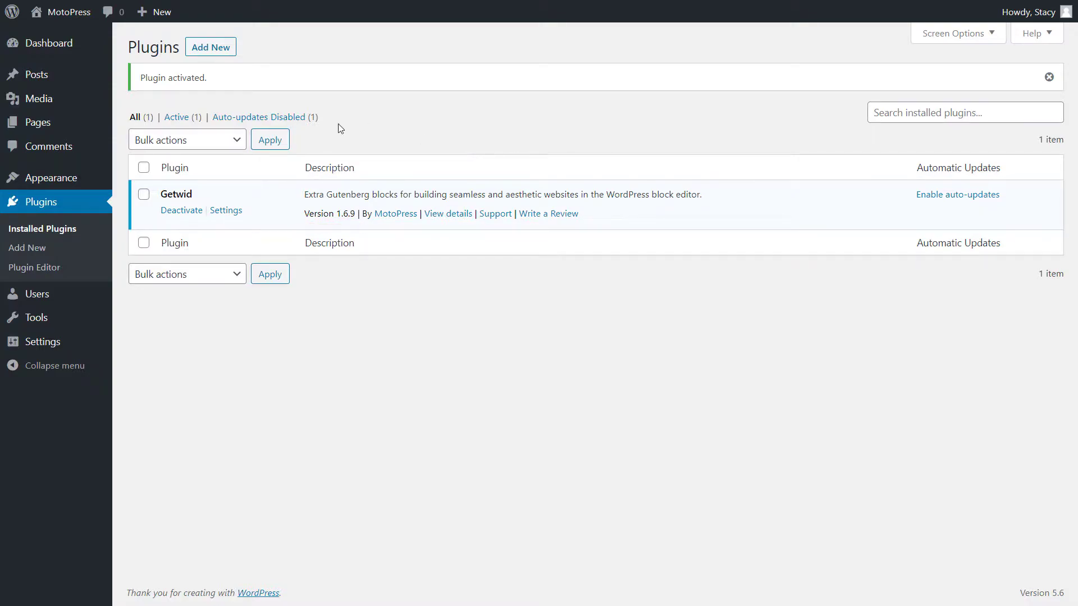
Create a new page titled "Getwid Content Timeline Block".
mouse_move(77, 122)
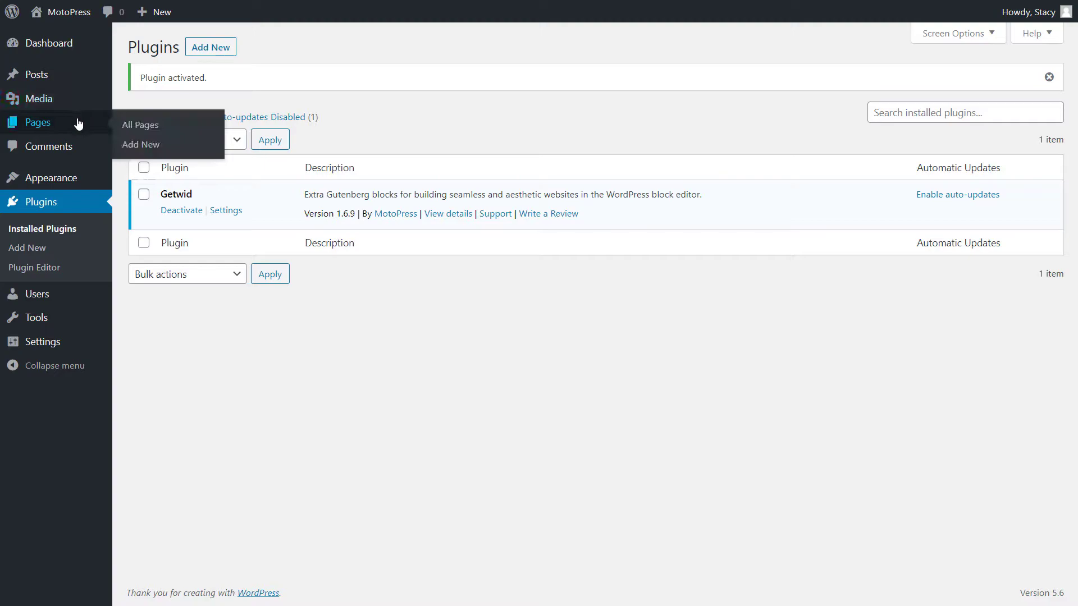
left_click(140, 146)
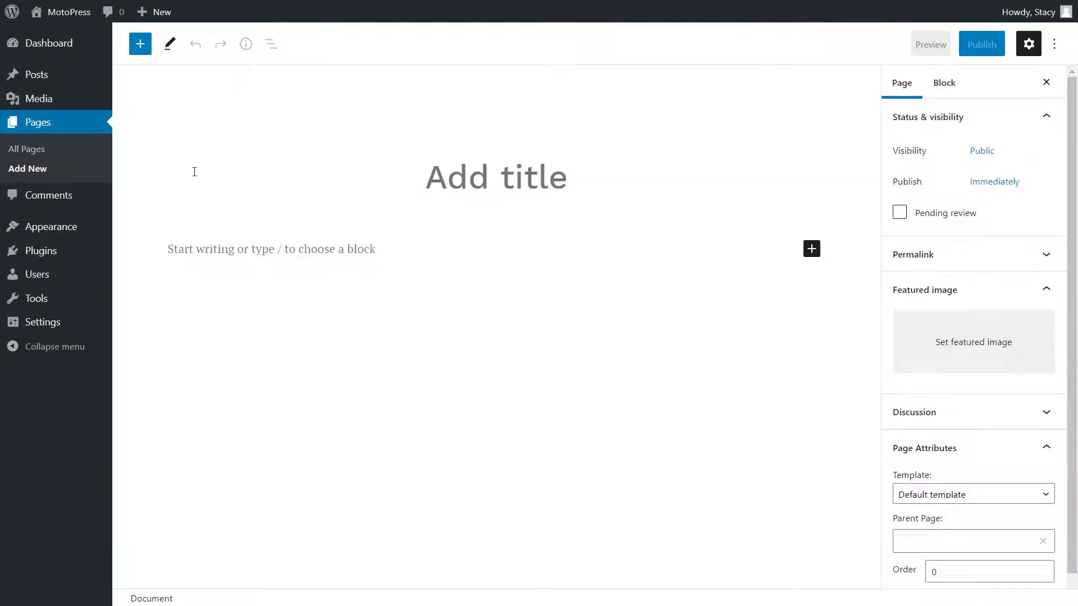
type("Getwid Content Timeline Block")
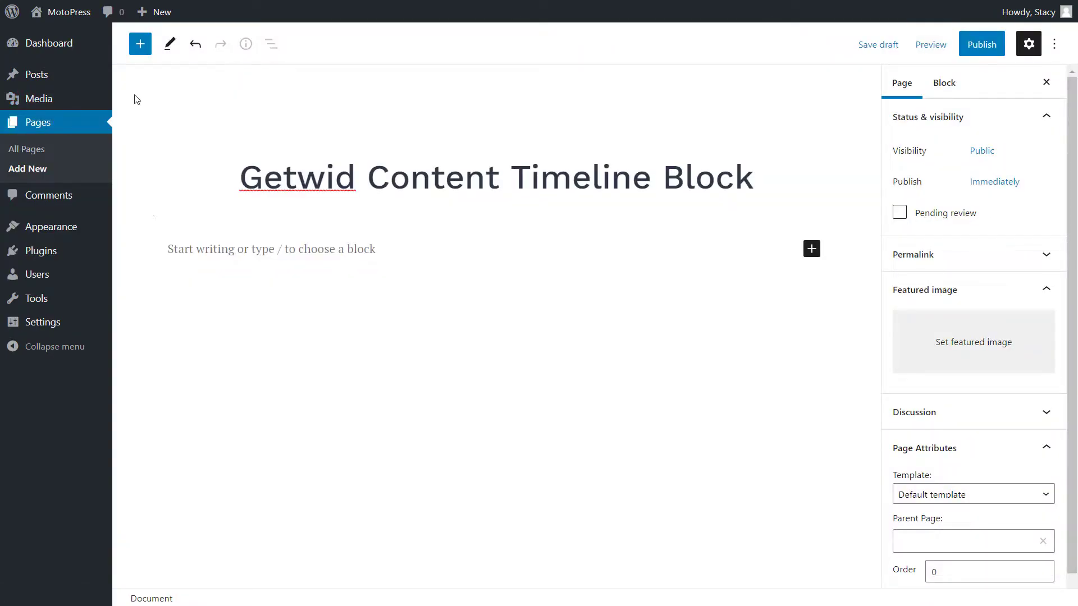
Find the Getwid Content Timeline block by searching for "time" and insert it into the page.
left_click(140, 45)
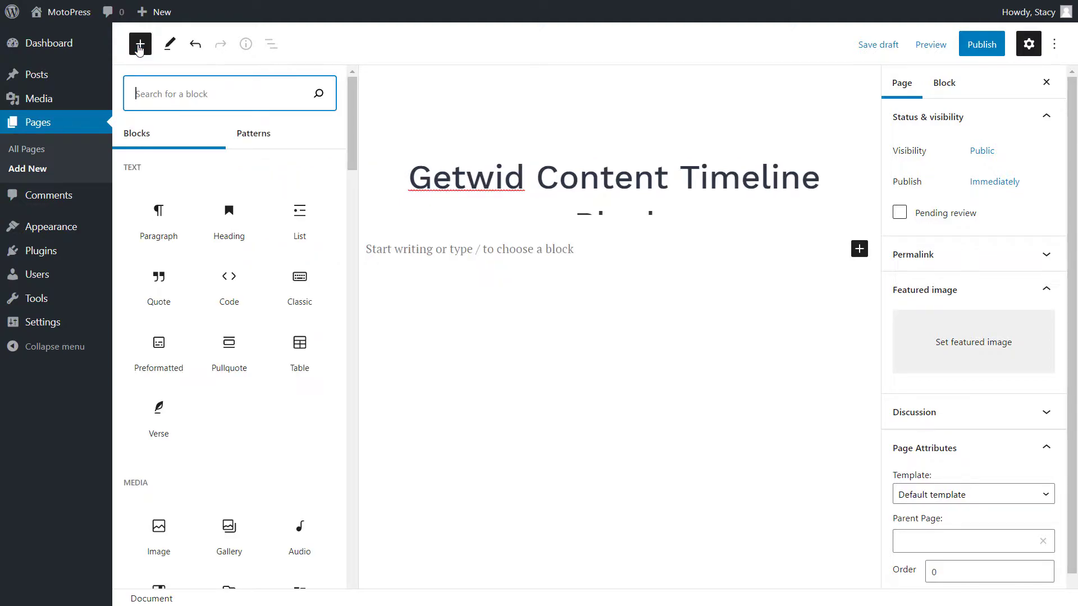
type("time")
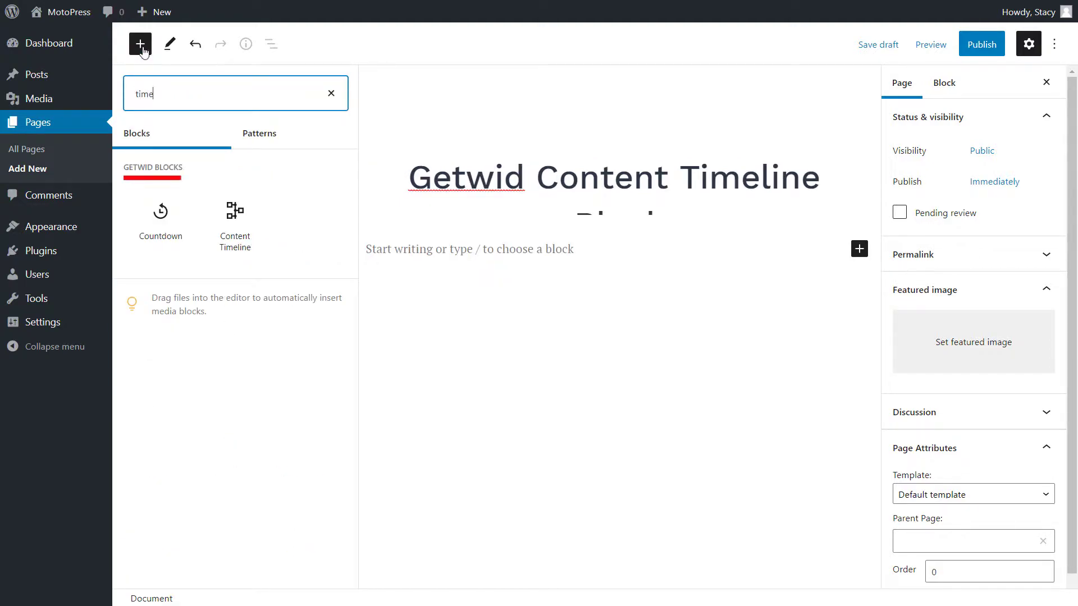
mouse_move(239, 216)
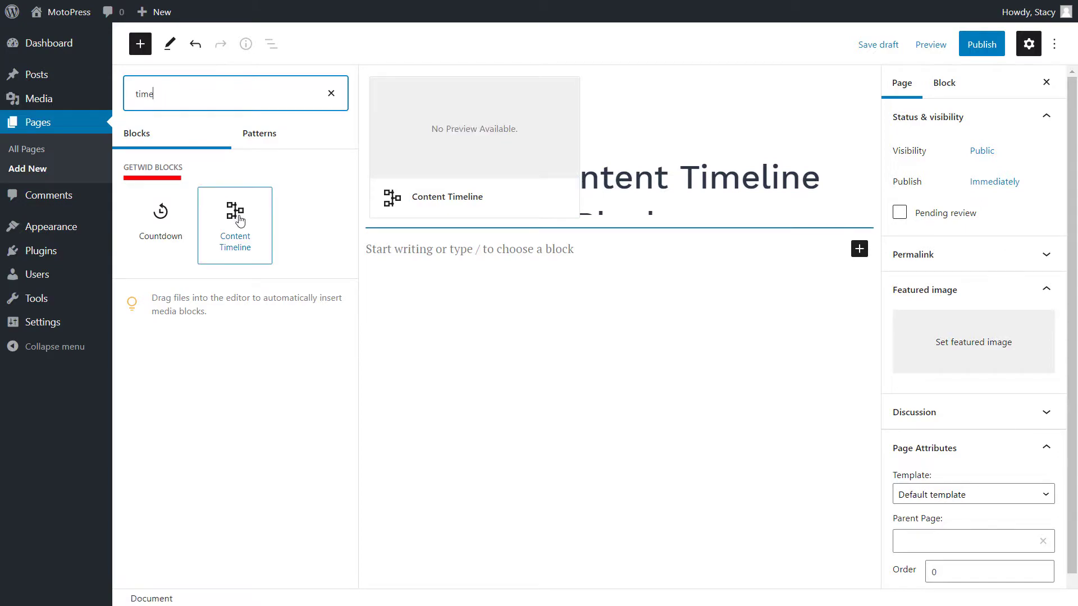
left_click(239, 219)
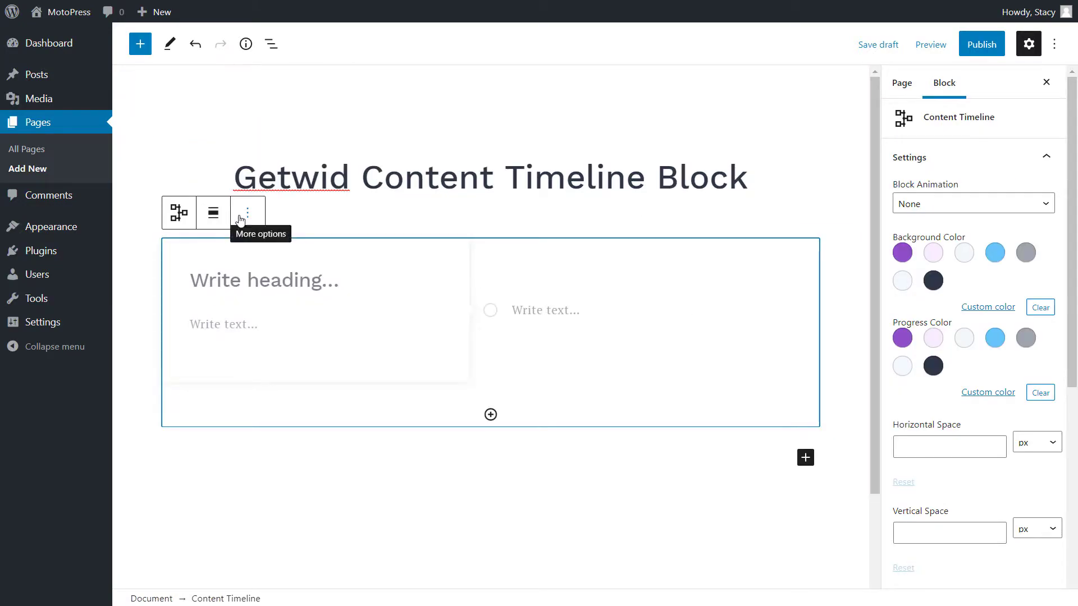
Check the timeline block's width options and the editable heading, text and date fields of its first item.
left_click(215, 220)
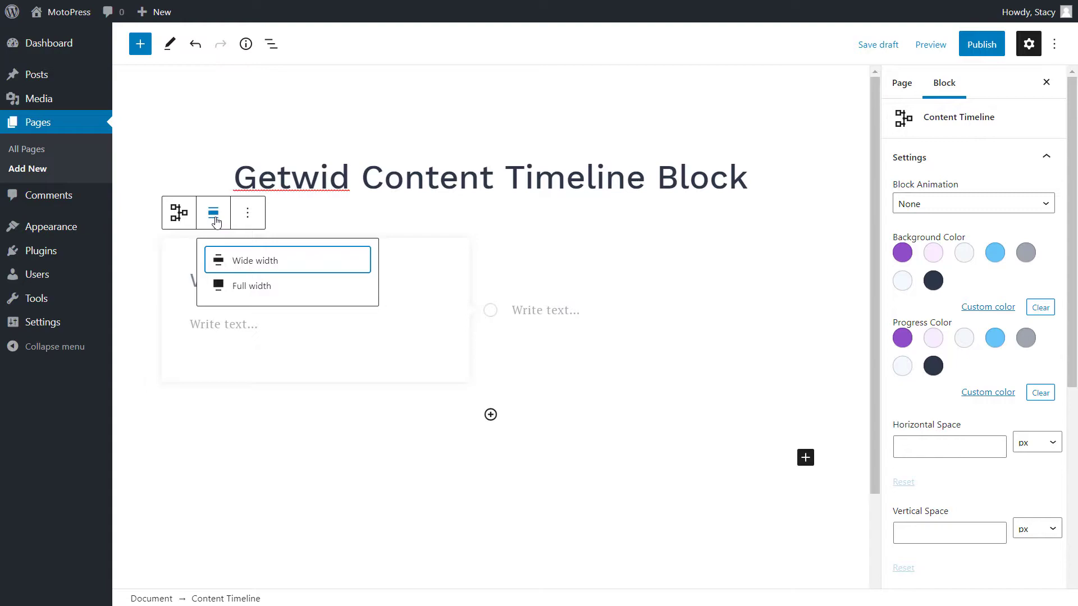
left_click(216, 221)
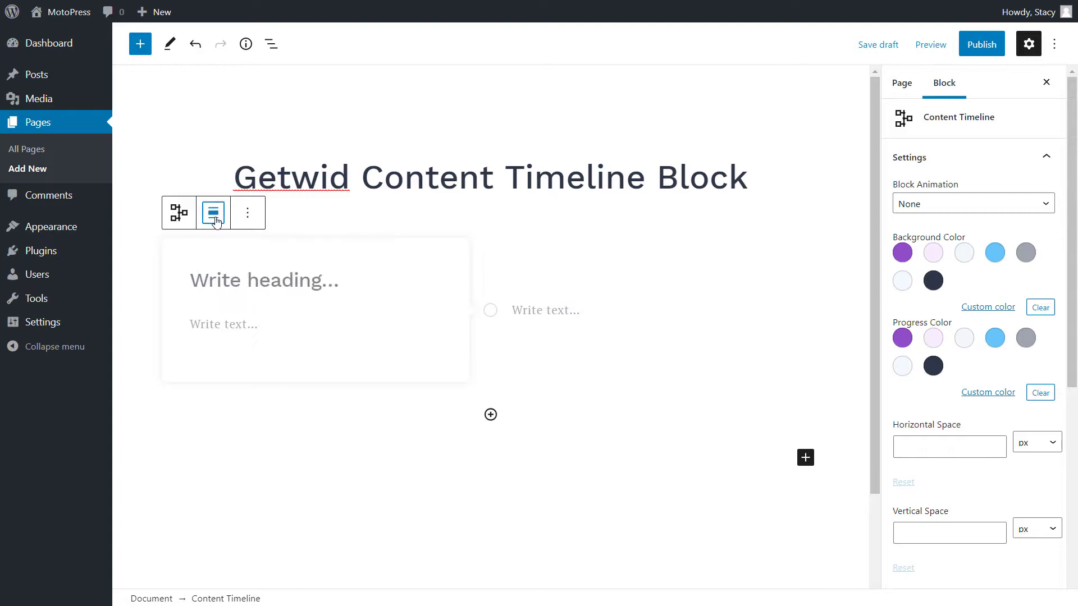
left_click(232, 283)
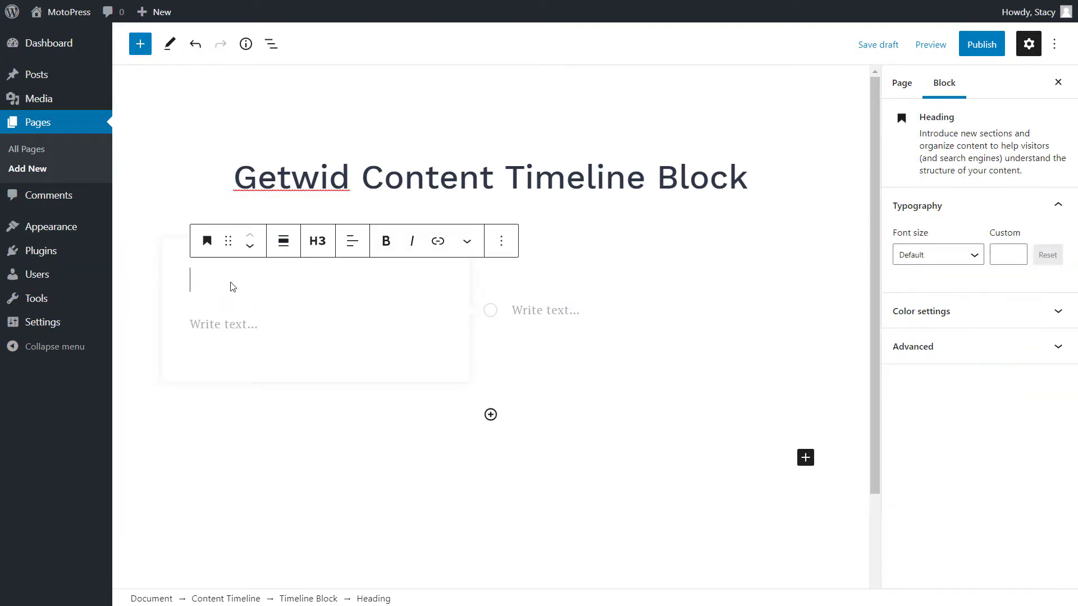
left_click(237, 326)
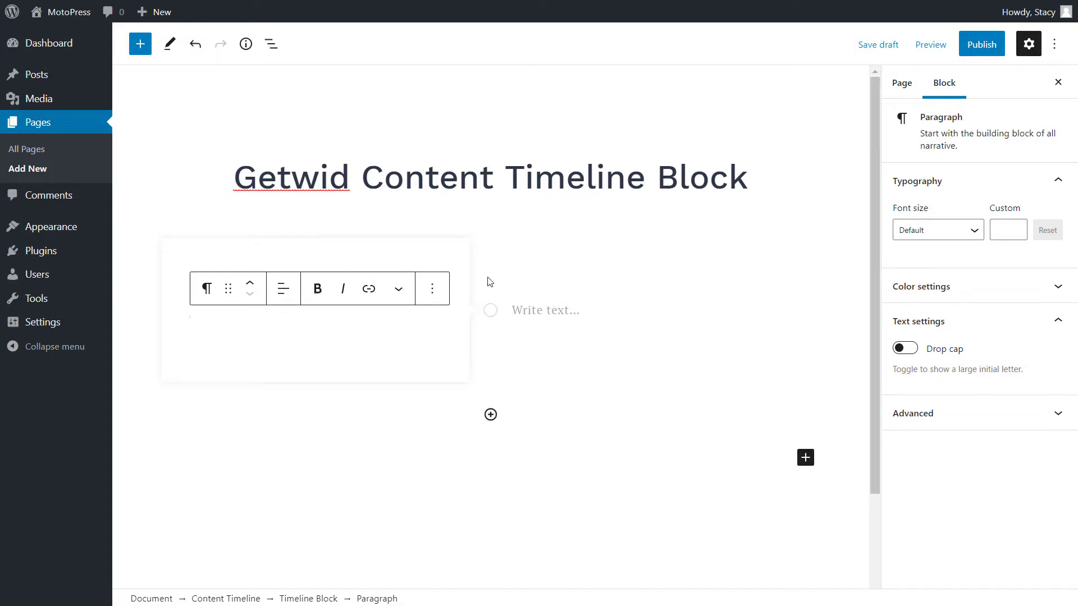
left_click(537, 308)
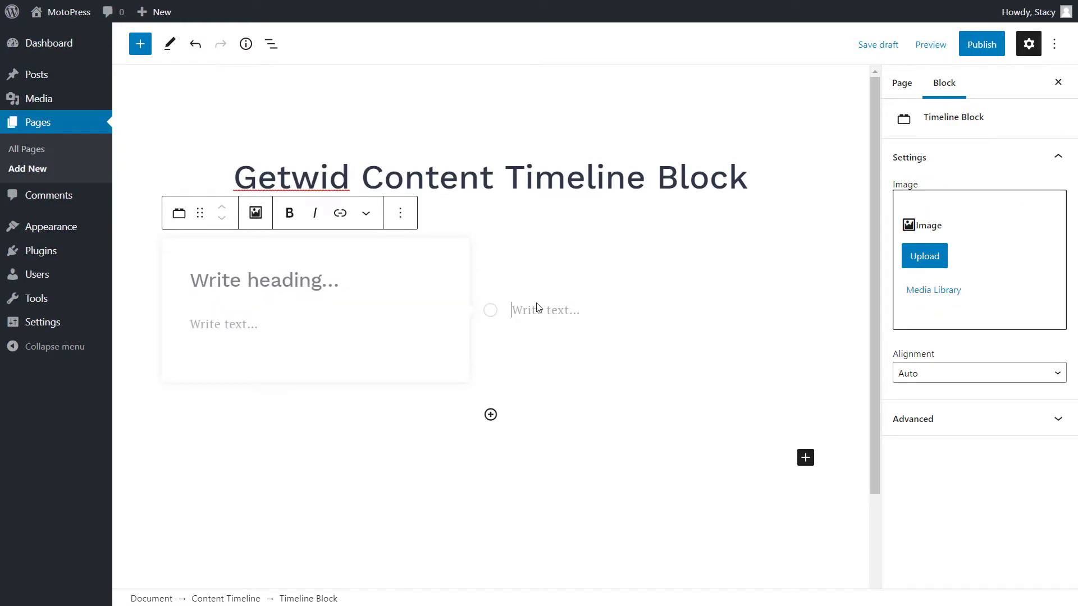
Add section-bg.jpg from the media library to the first timeline item and set its image size to Medium Large - 768 x 0.
left_click(576, 266)
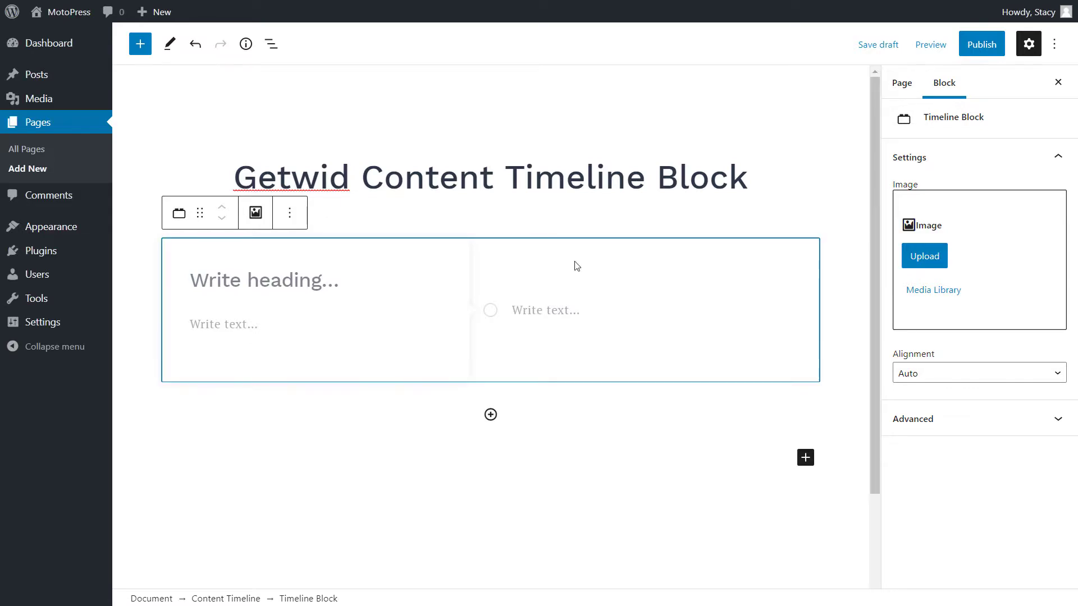
left_click(912, 296)
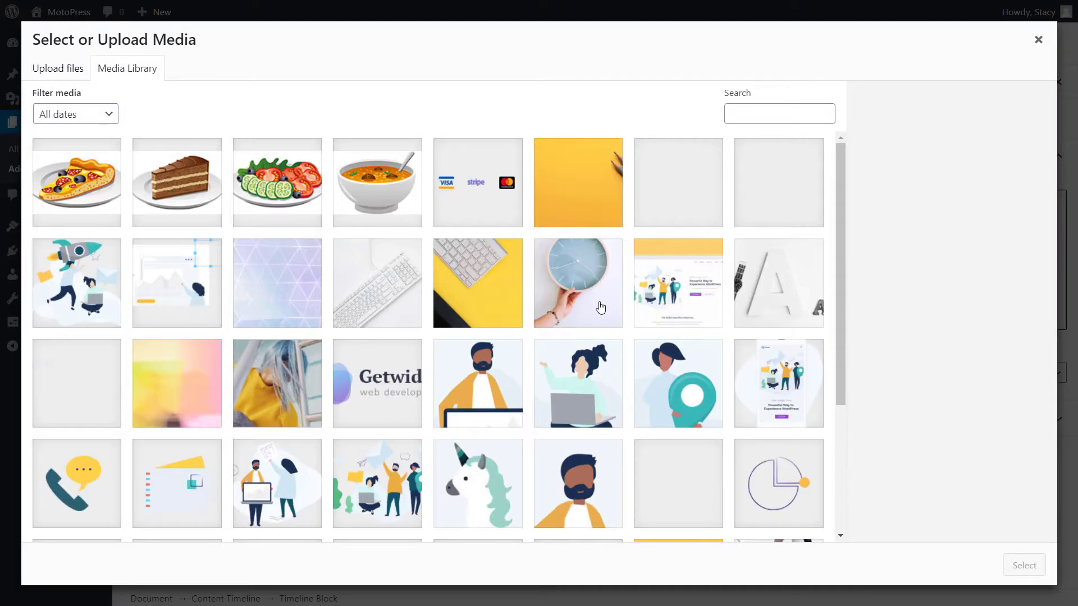
left_click(318, 418)
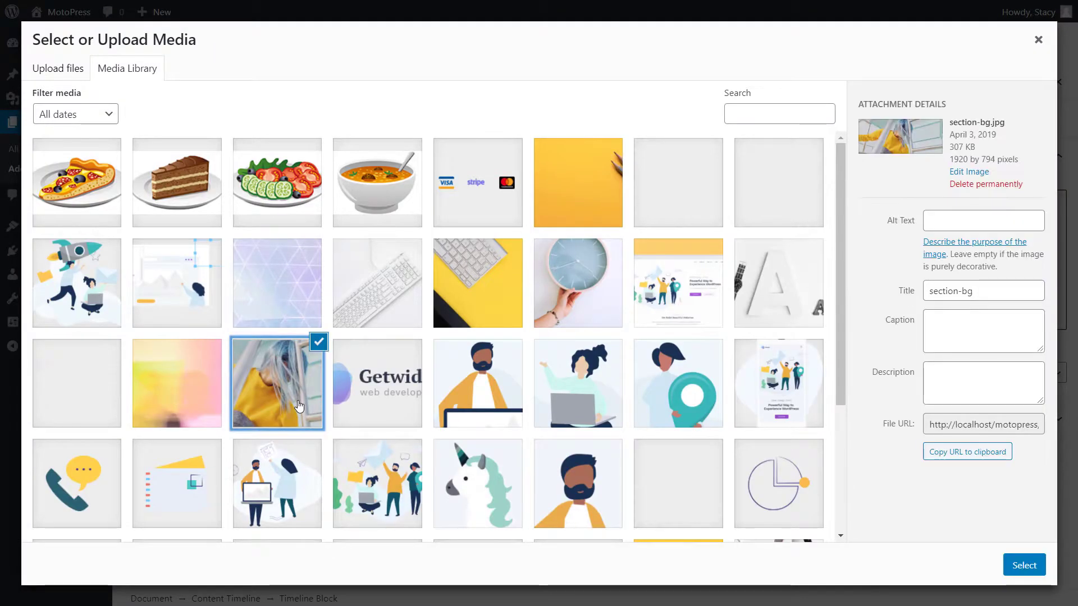
left_click(1021, 565)
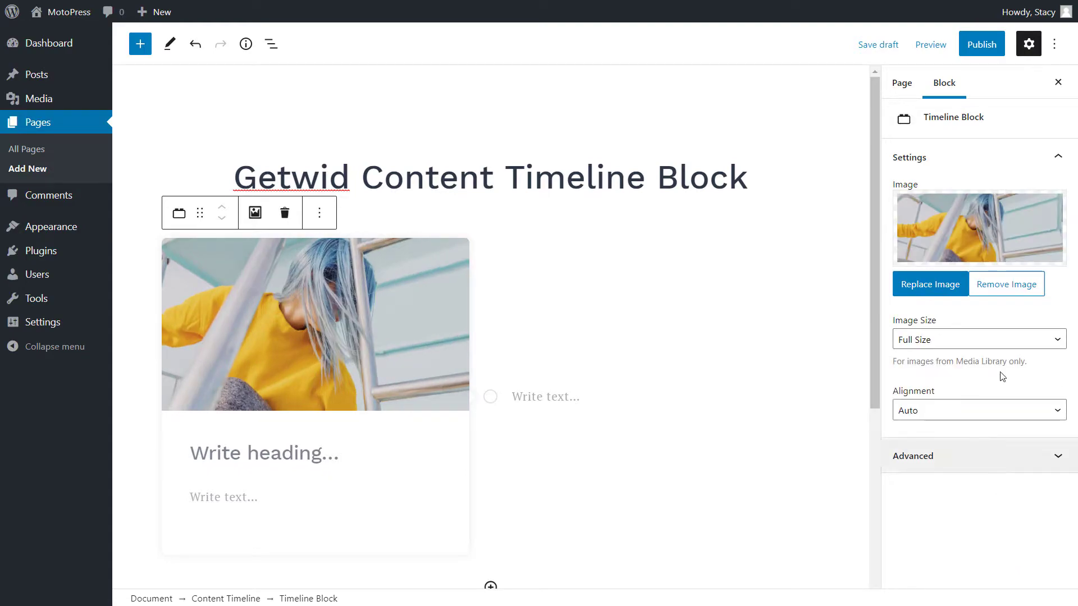
left_click(1010, 340)
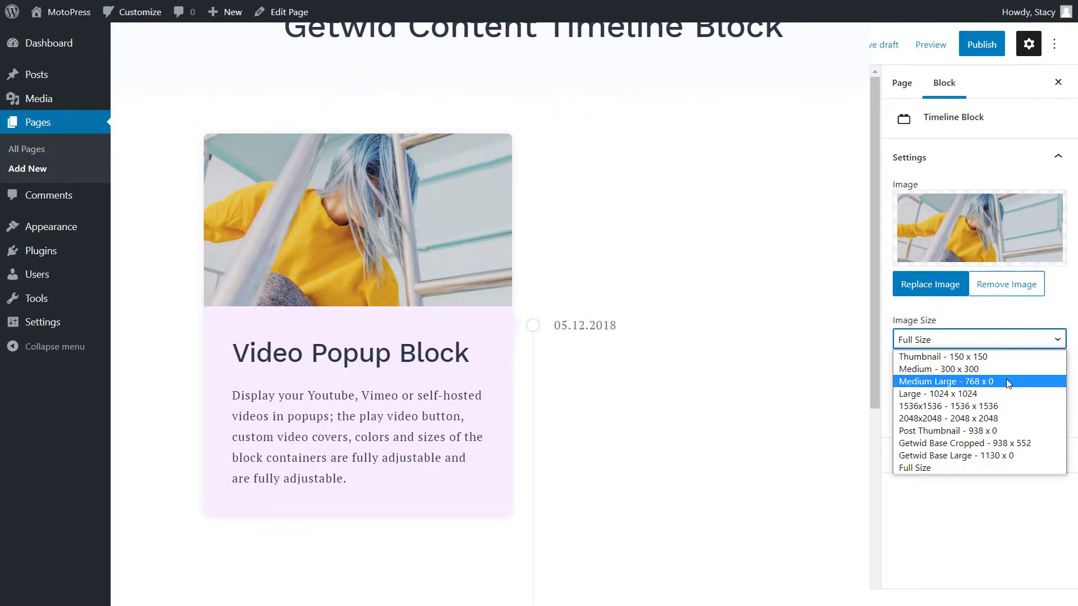
left_click(1006, 381)
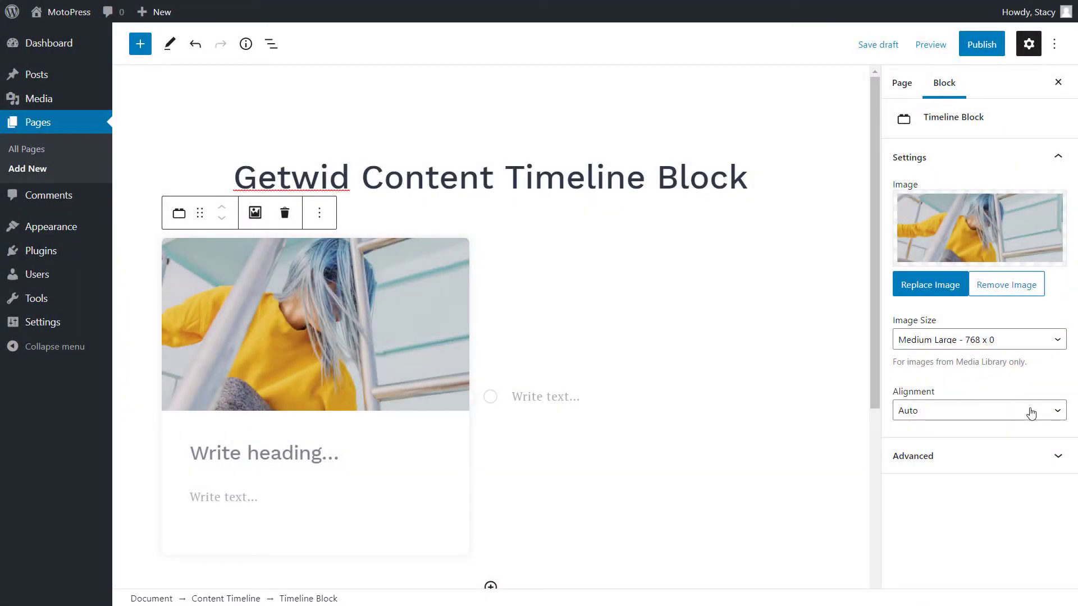
Add a second timeline item below the first, and set the first item's alignment to Left after trying Right.
scroll(681, 457, "down", 5)
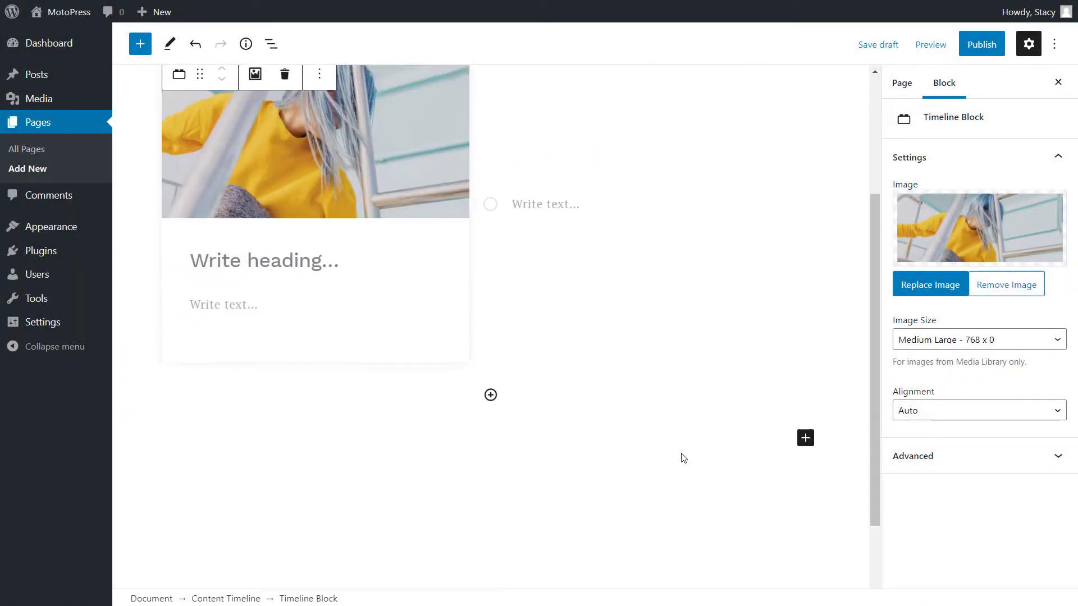
left_click(490, 375)
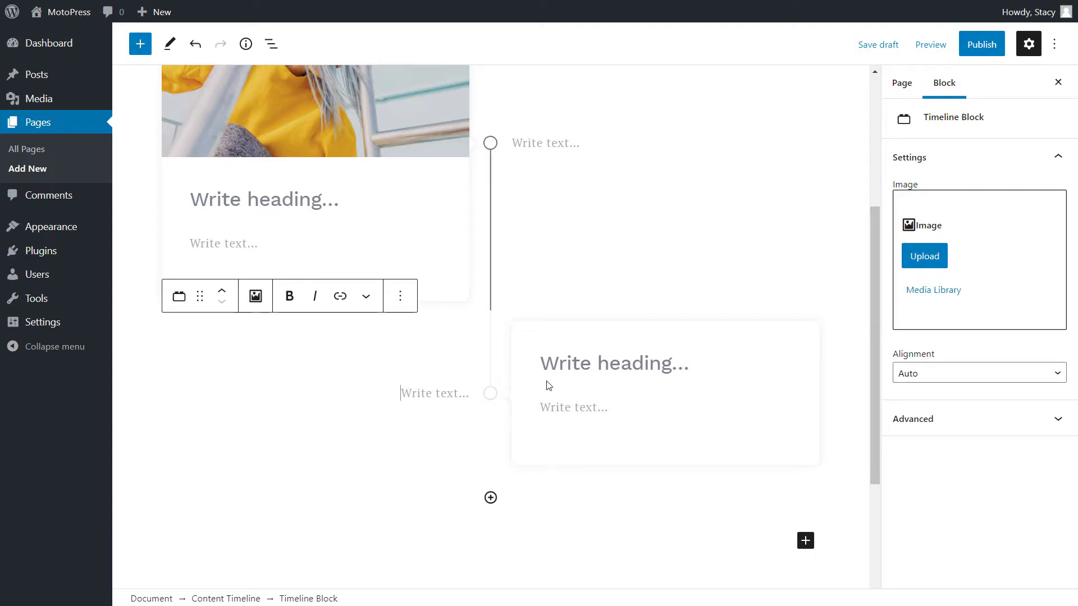
left_click(589, 260)
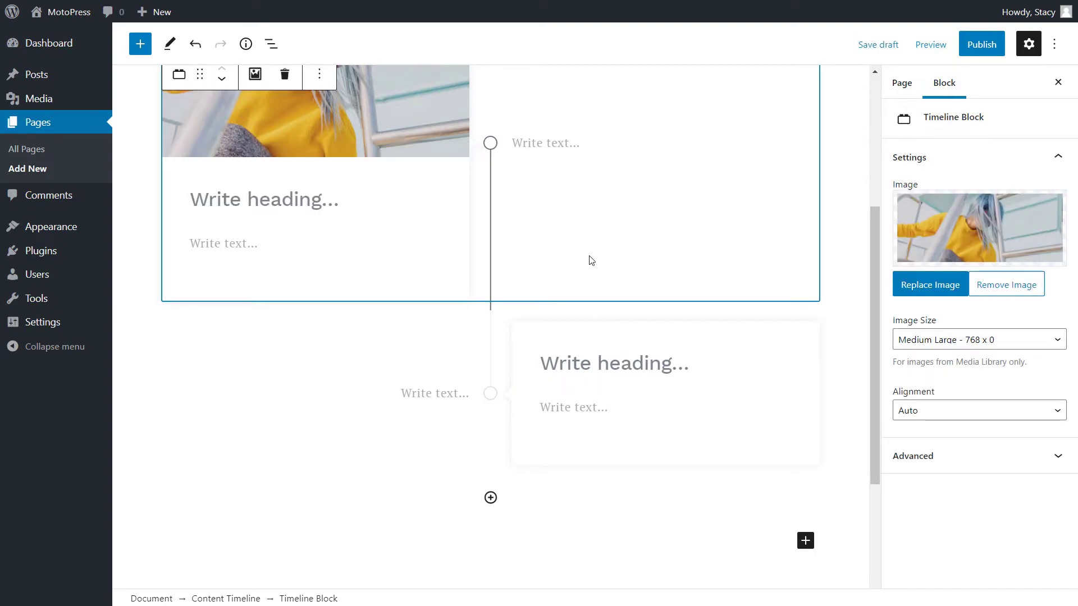
left_click(951, 409)
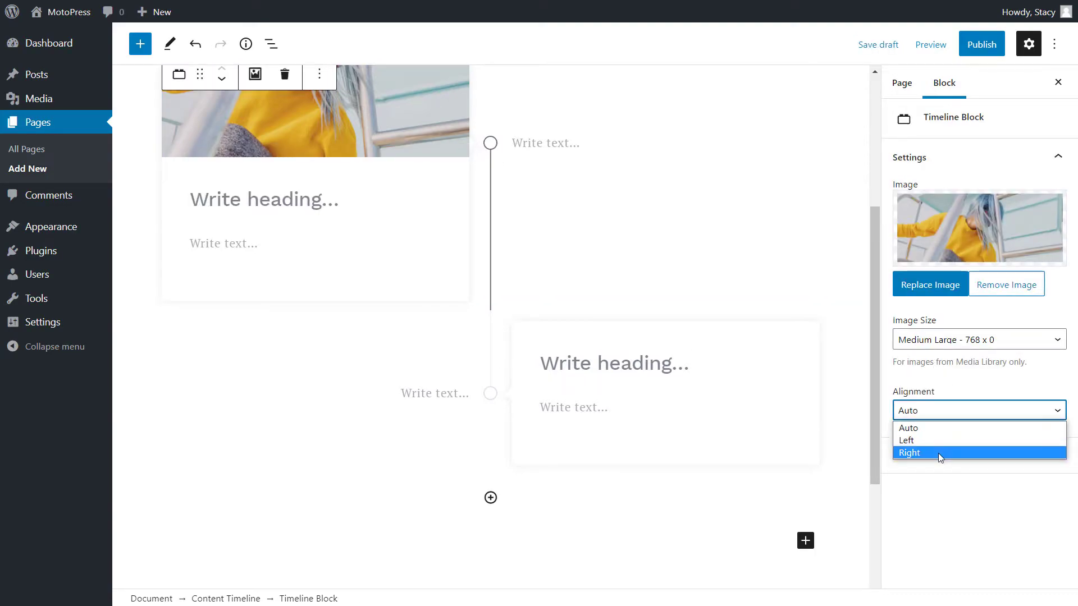
left_click(938, 453)
left_click(950, 411)
left_click(933, 440)
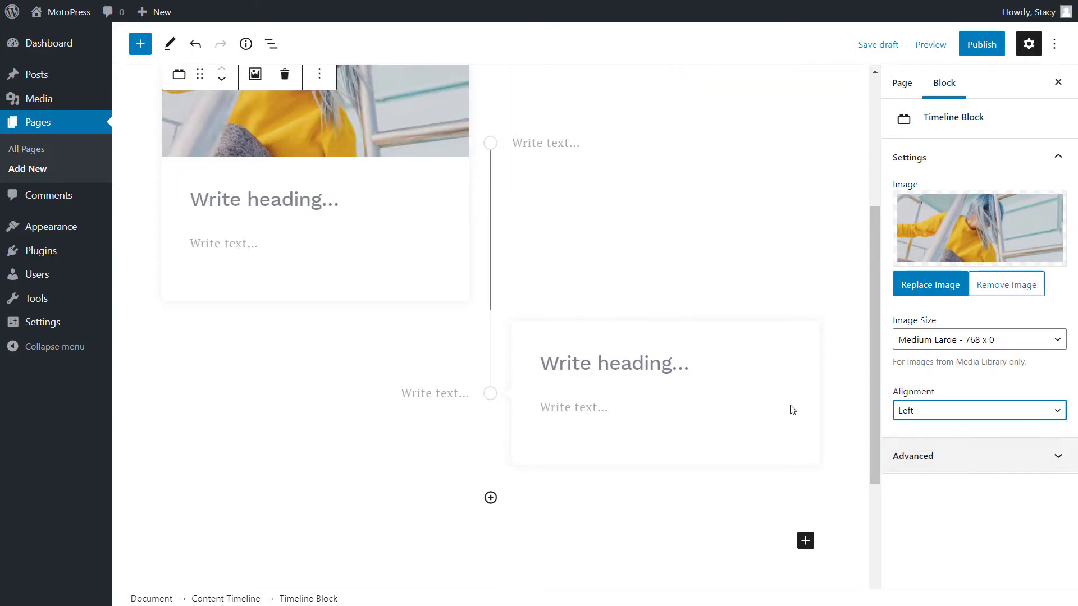
Enter 05.12.2018 as the date text beside the first timeline item.
scroll(795, 411, "up", 3)
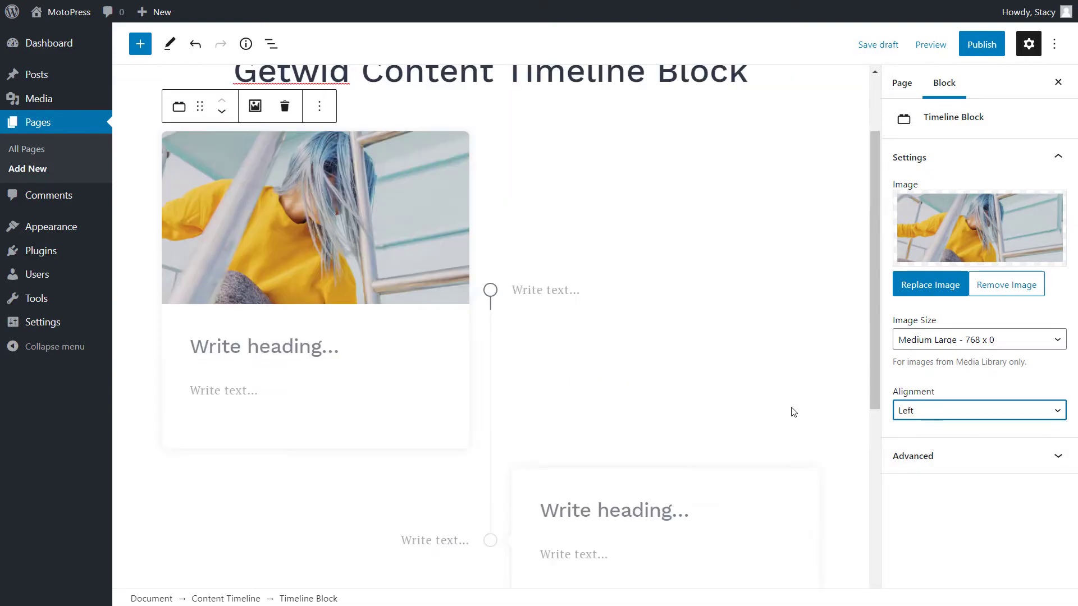
left_click(525, 289)
type("05.12.2018")
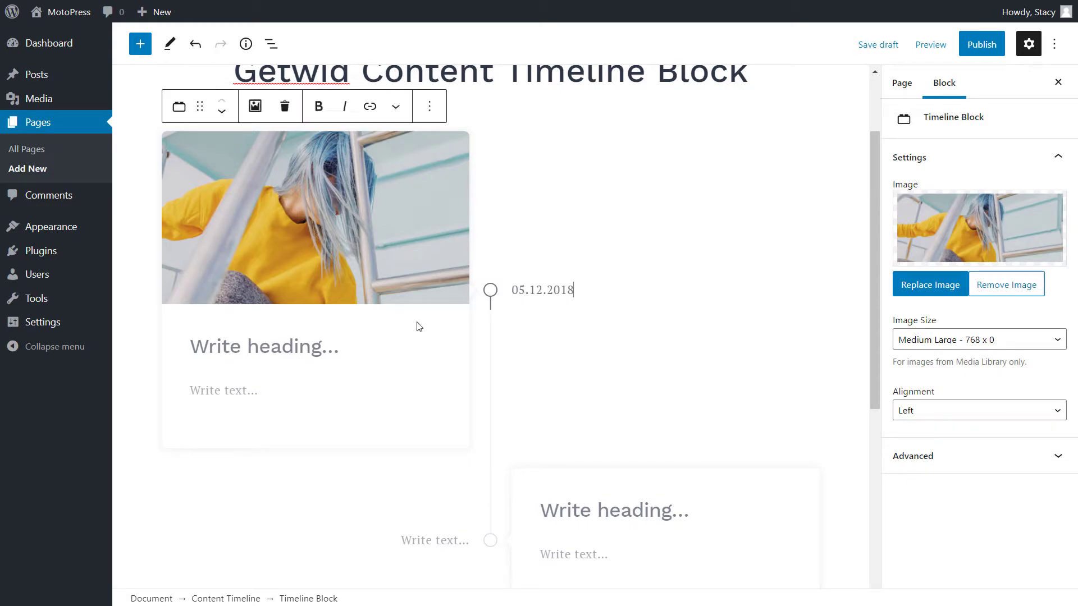
Give the first timeline item the heading Video Popup Block and a paragraph about displaying Youtube, Vimeo or self-hosted videos in popups.
left_click(262, 348)
type("Video Popup Block")
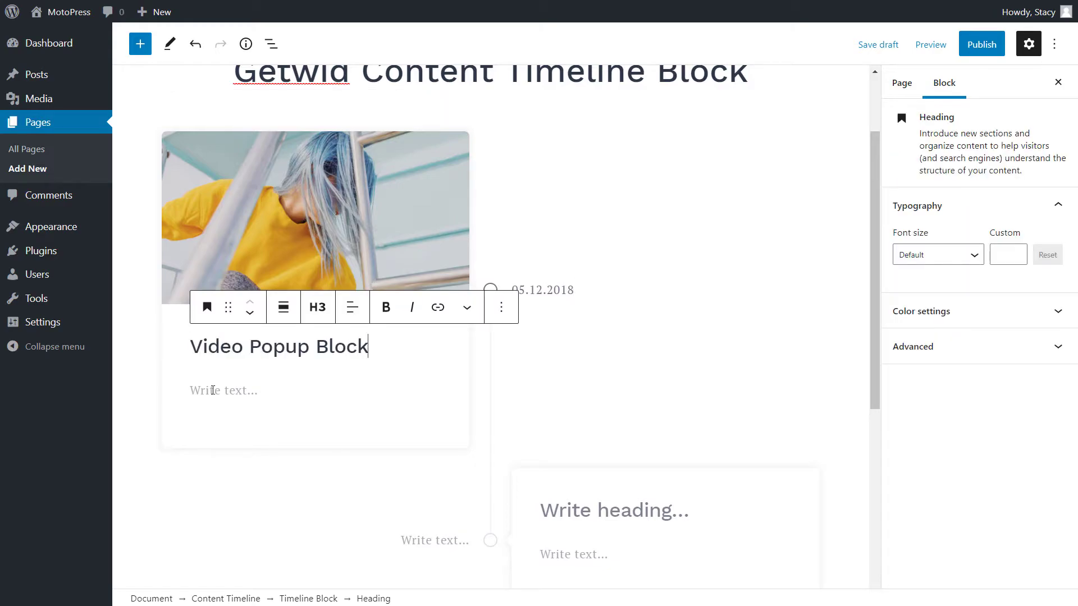
left_click(213, 390)
type("Display your Youtube, Vimeo or self-hosted videos in popups; the play video button, custom video covers, colors and sizes of the block containers are fully adjustable and are fully adjustable.")
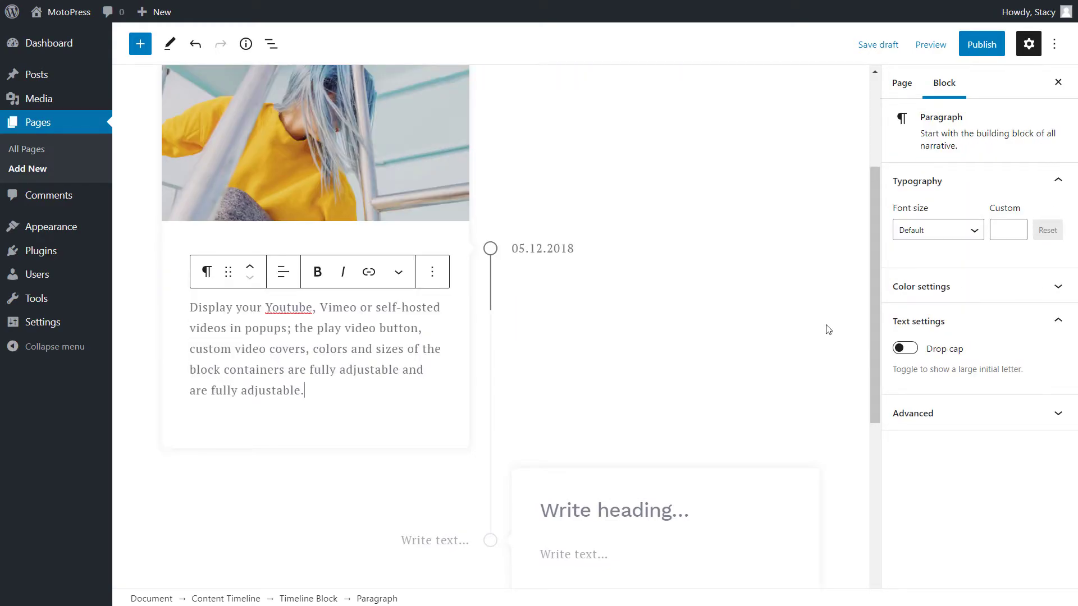
Set the text color of the first timeline item's paragraph to the dark navy preset.
left_click(994, 286)
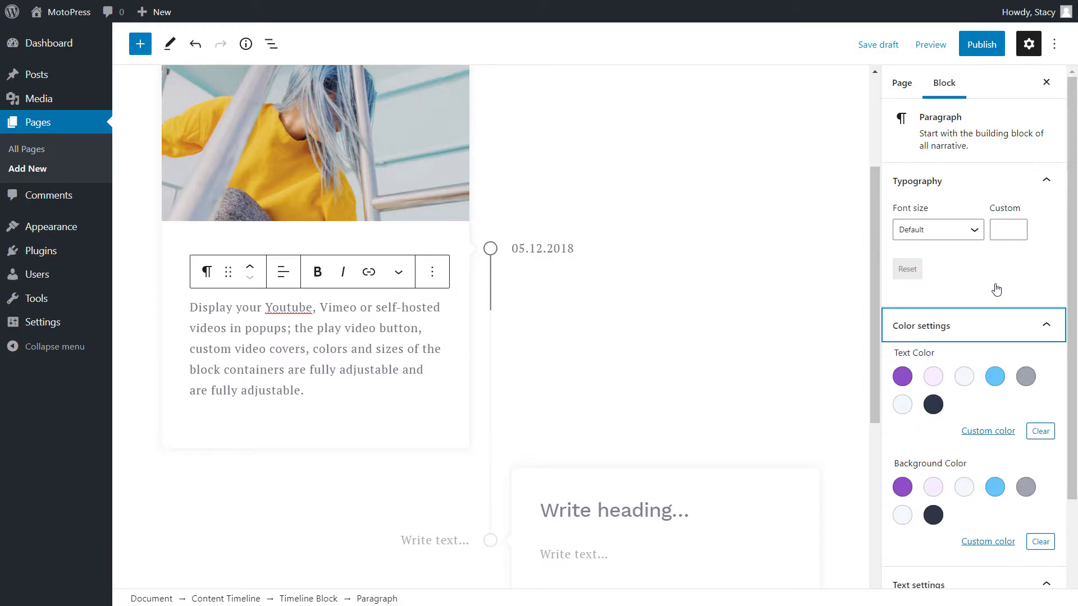
left_click(932, 404)
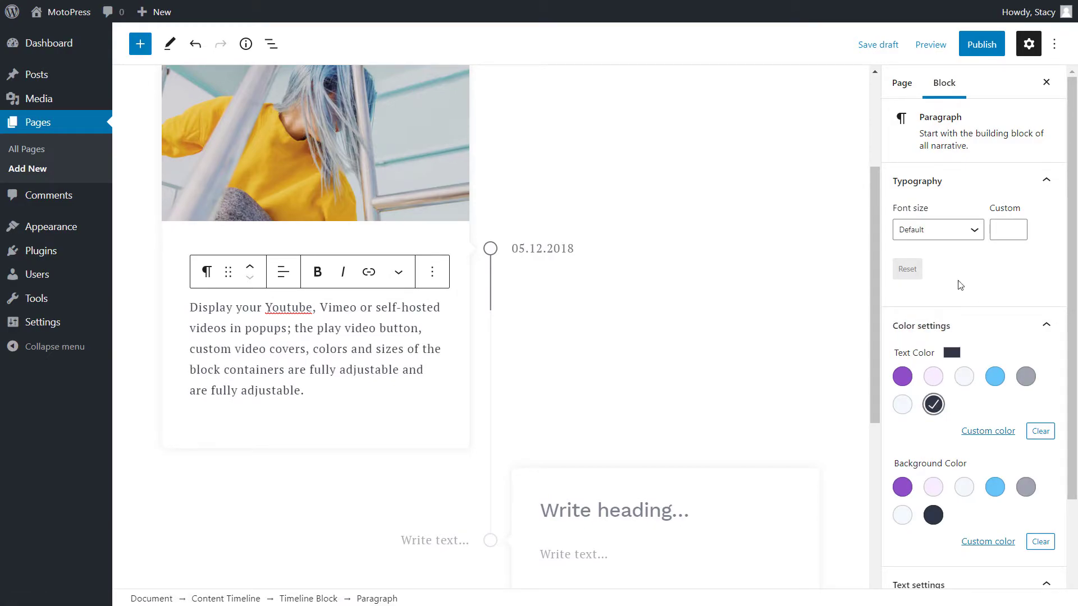
Transform the Video Popup Block heading into an Advanced Heading and back into a regular Heading.
left_click(422, 259)
left_click(422, 259)
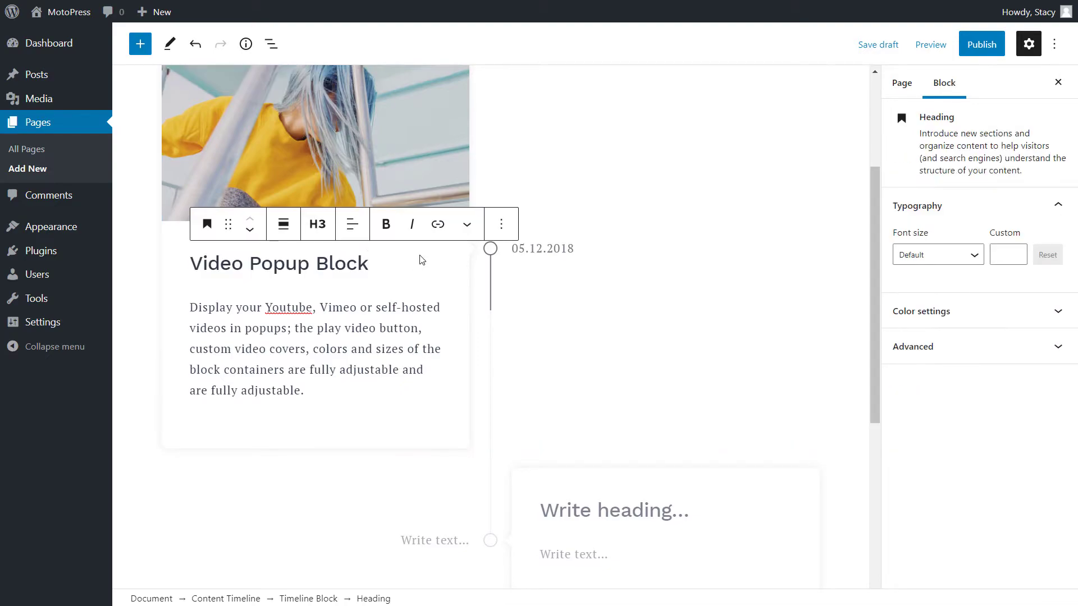
left_click(206, 227)
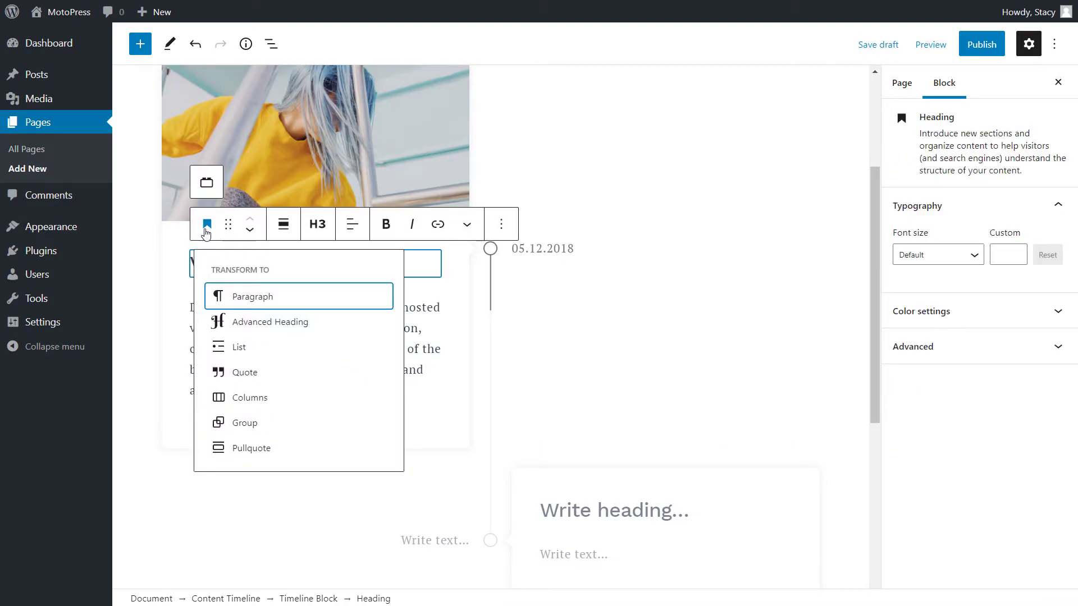
left_click(255, 324)
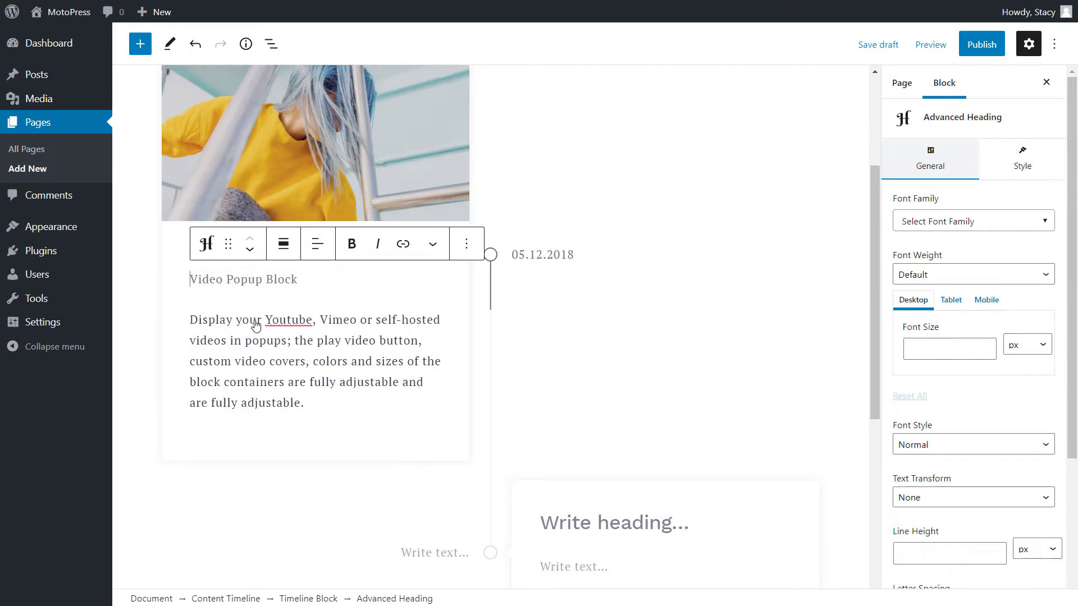
left_click(206, 243)
left_click(229, 390)
left_click(229, 392)
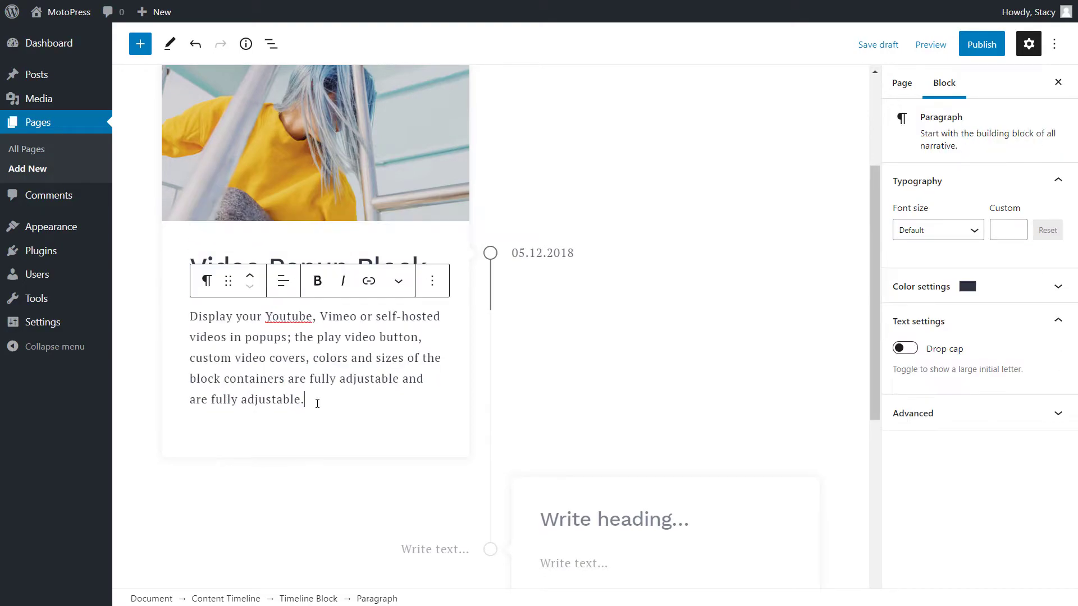
Insert an empty block after the first item's paragraph, view the available block types, and undo the insertion.
left_click(432, 286)
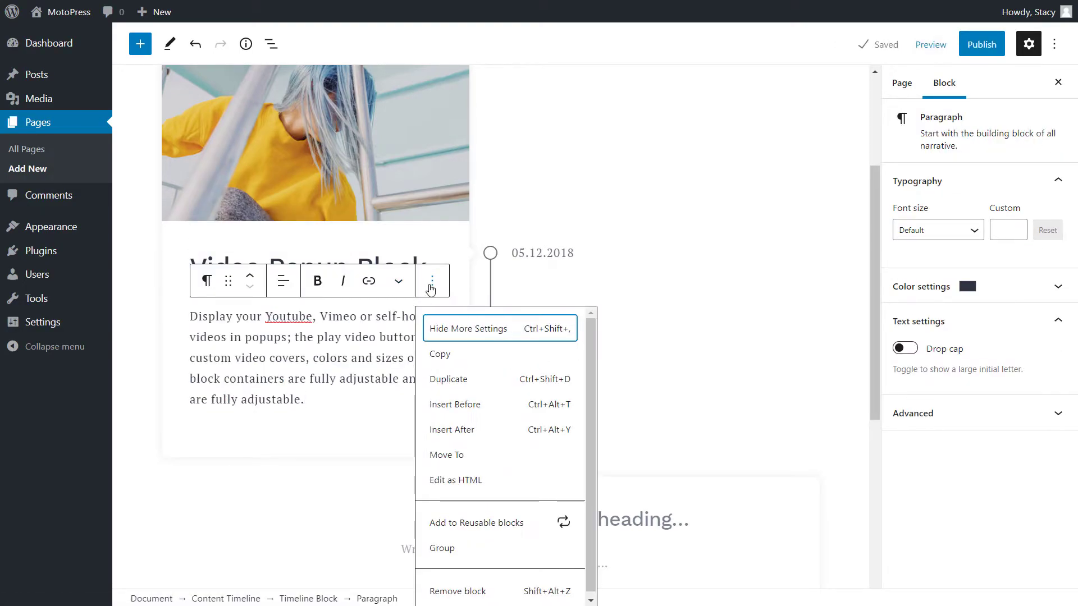
left_click(441, 429)
left_click(428, 439)
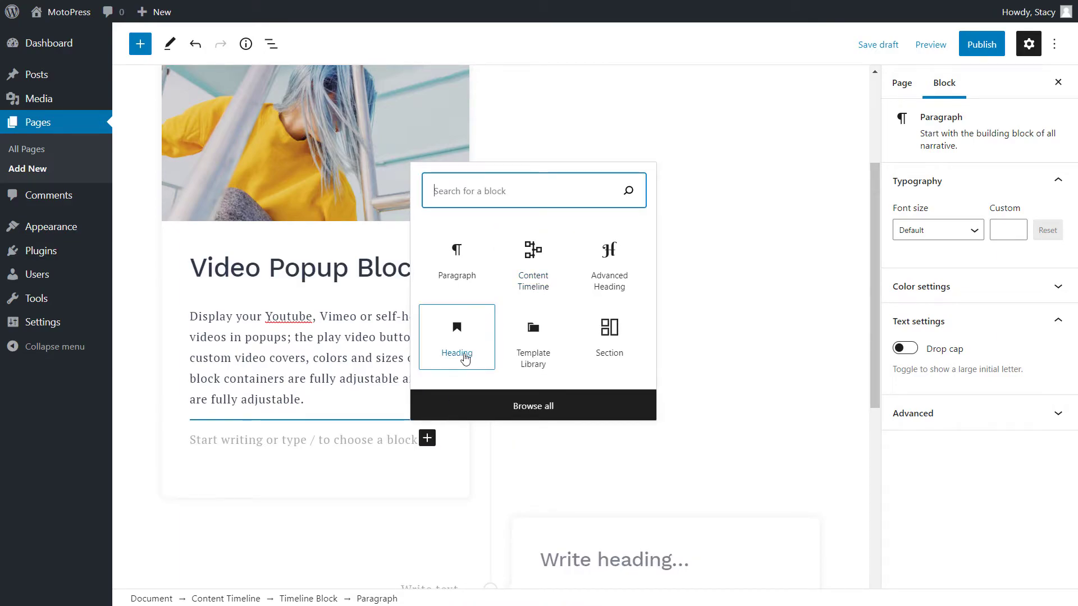
left_click(400, 442)
key("ctrl+z")
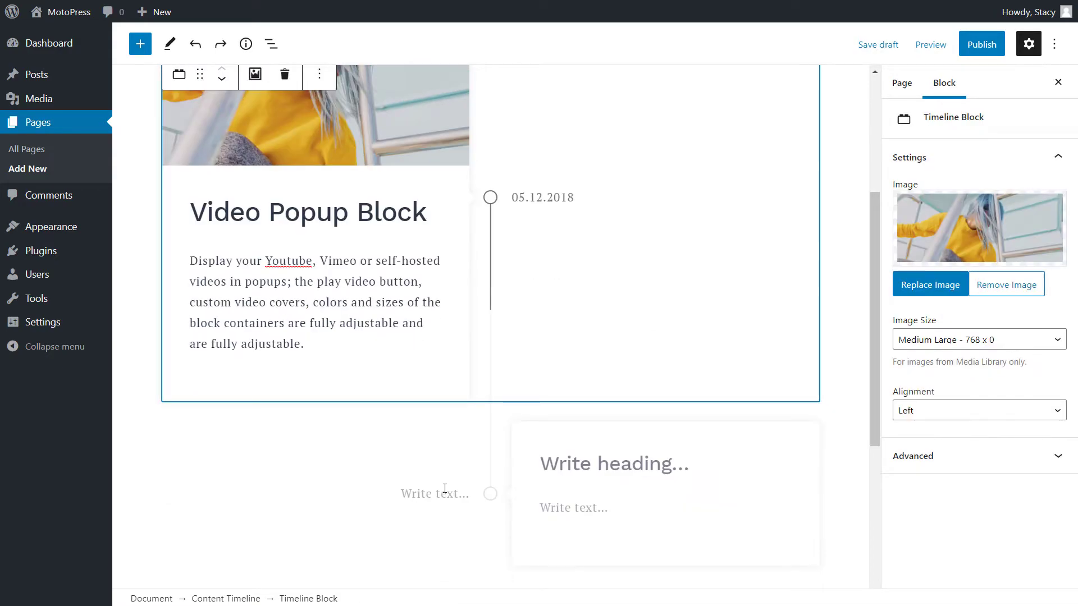
Add further empty timeline items below the second one.
left_click(444, 488)
scroll(445, 491, "down", 3)
left_click(491, 414)
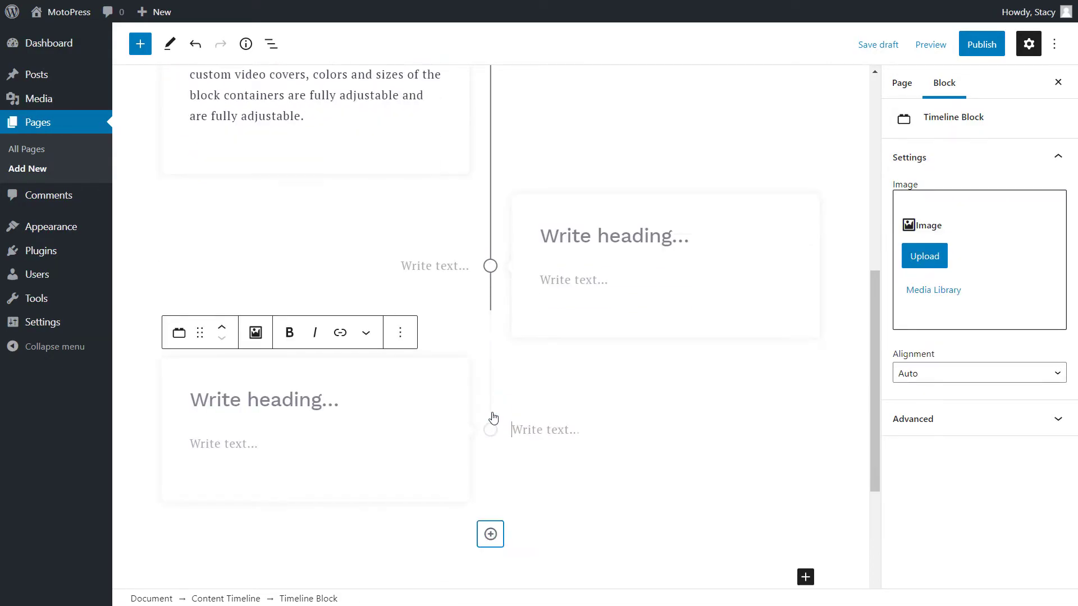
left_click(490, 532)
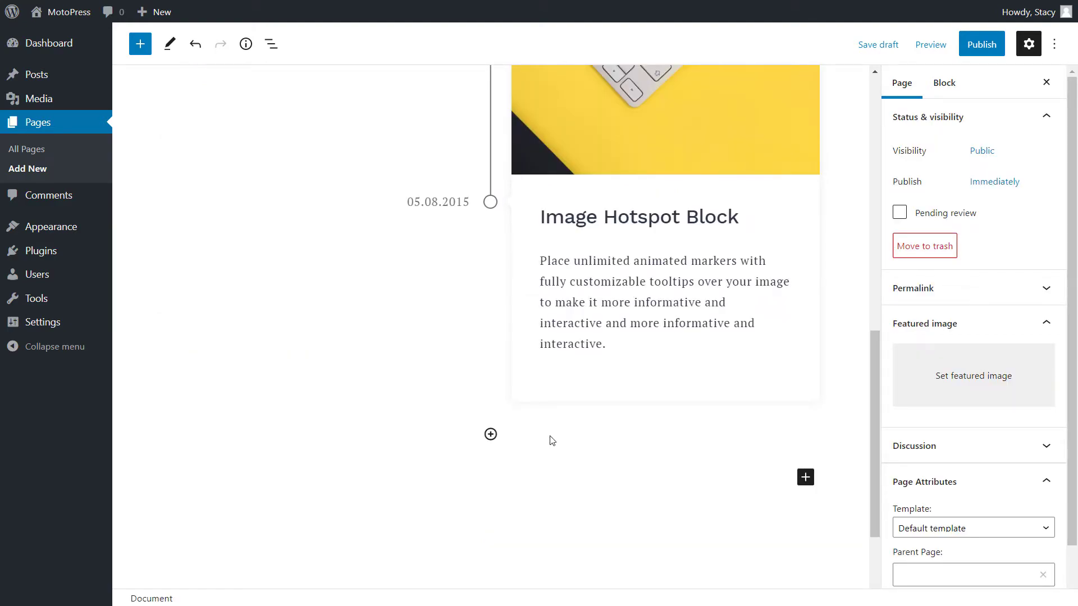
Select the whole Content Timeline block and set its Block Animation to Slide In.
left_click(583, 420)
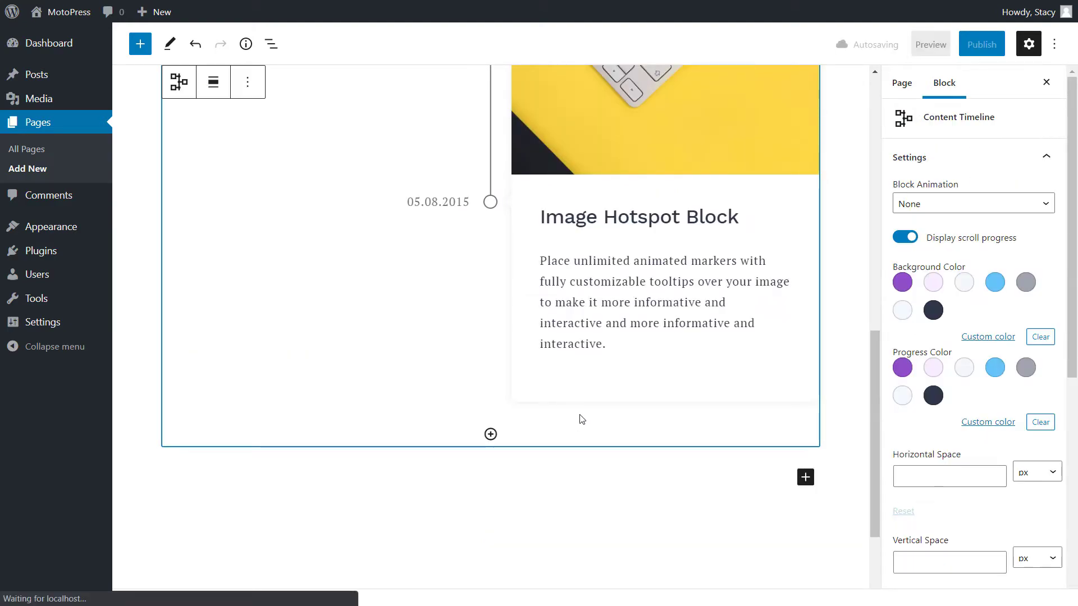
scroll(580, 416, "up", 5)
scroll(580, 419, "up", 4)
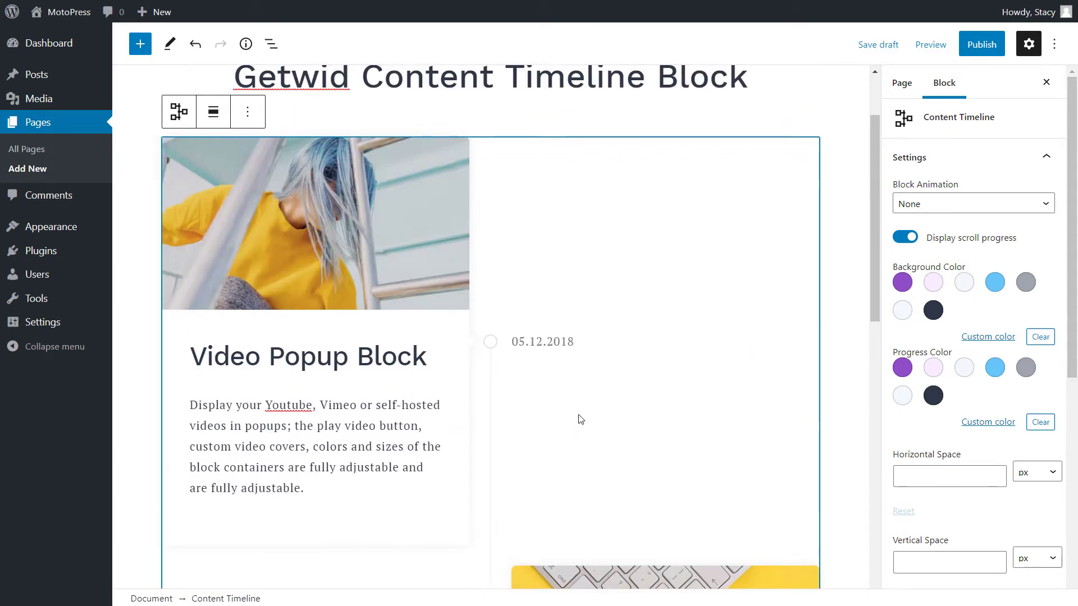
left_click(1023, 205)
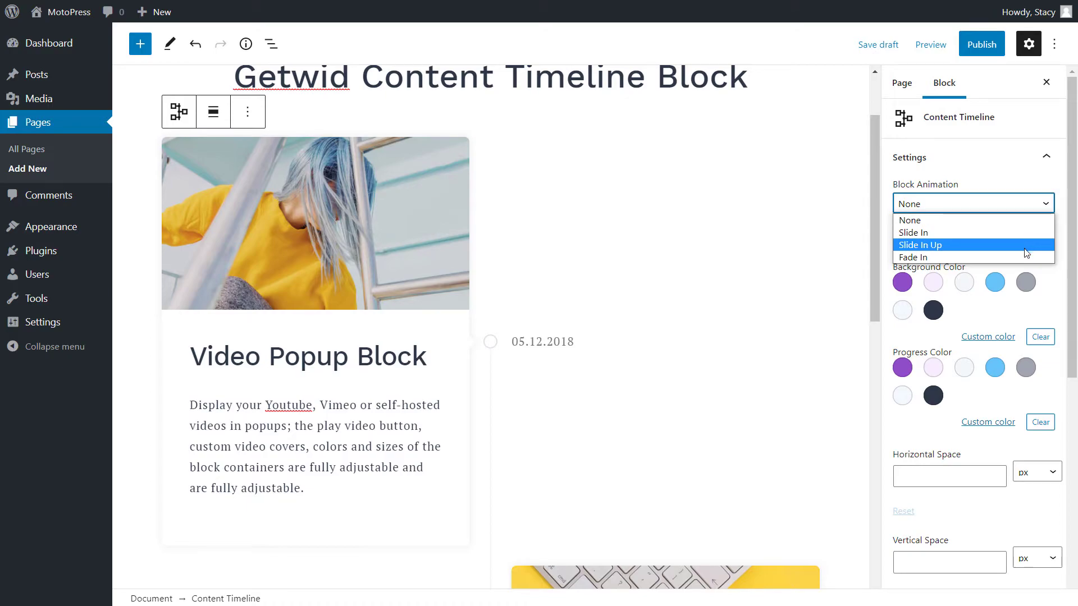
left_click(1025, 233)
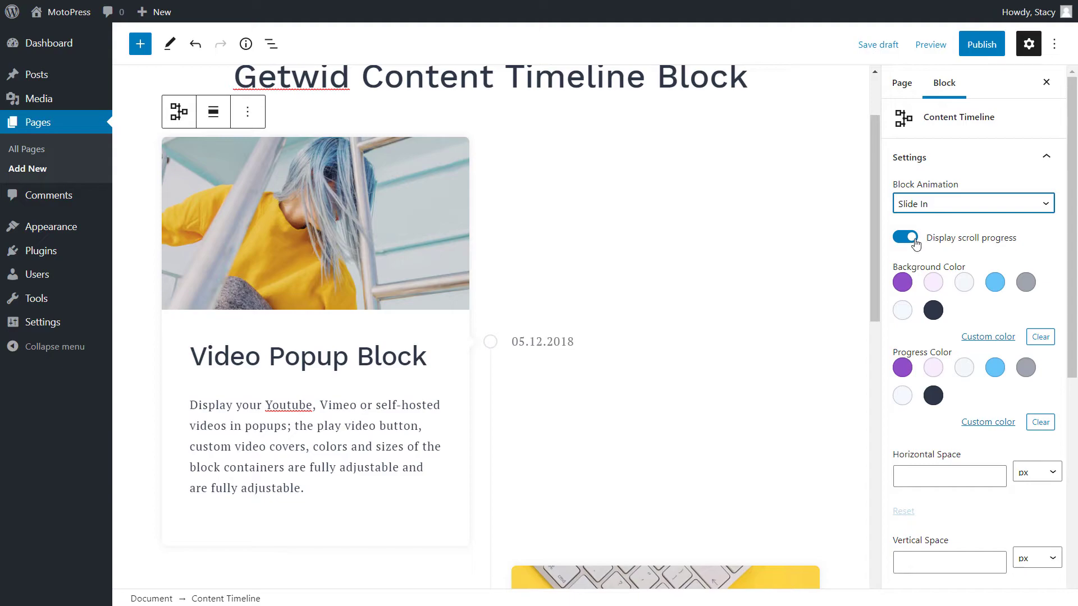
Check the scroll progress line along the timeline and set its Progress Color to purple after trying light blue.
scroll(809, 276, "down", 1)
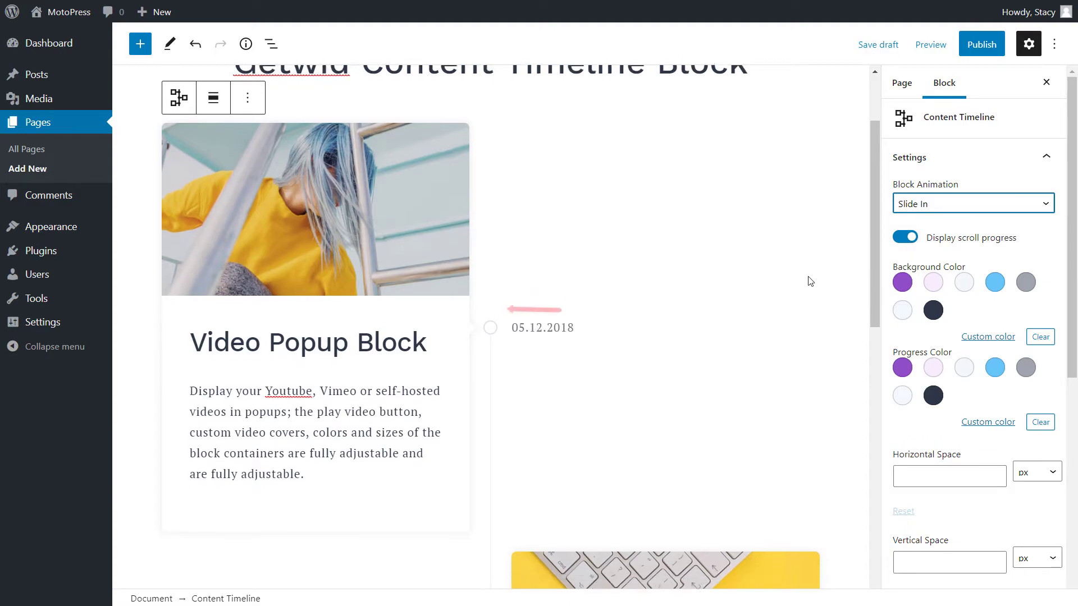
scroll(809, 276, "down", 4)
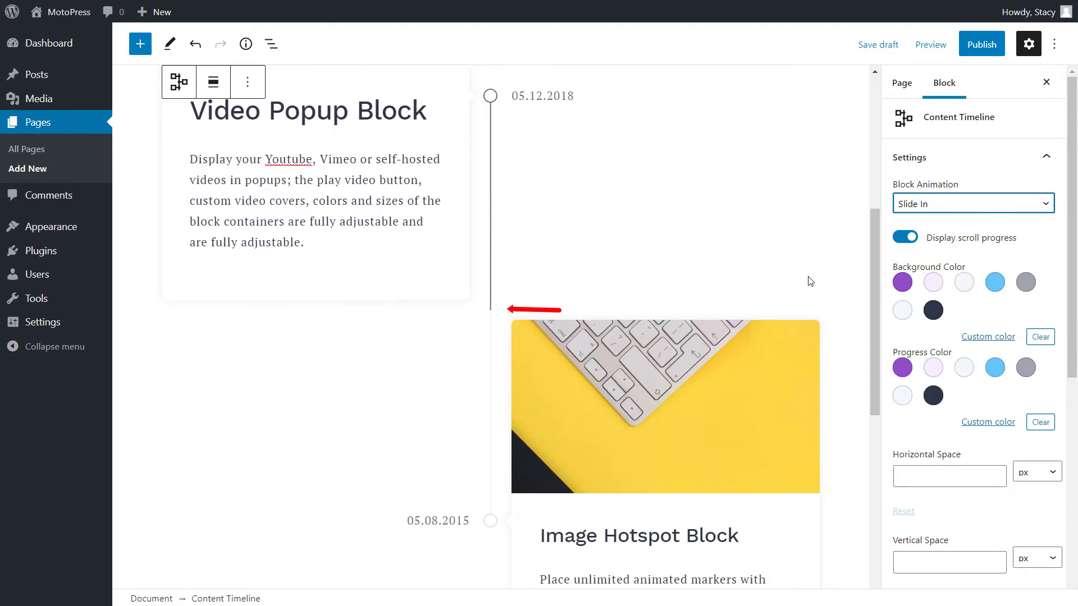
scroll(809, 280, "down", 1)
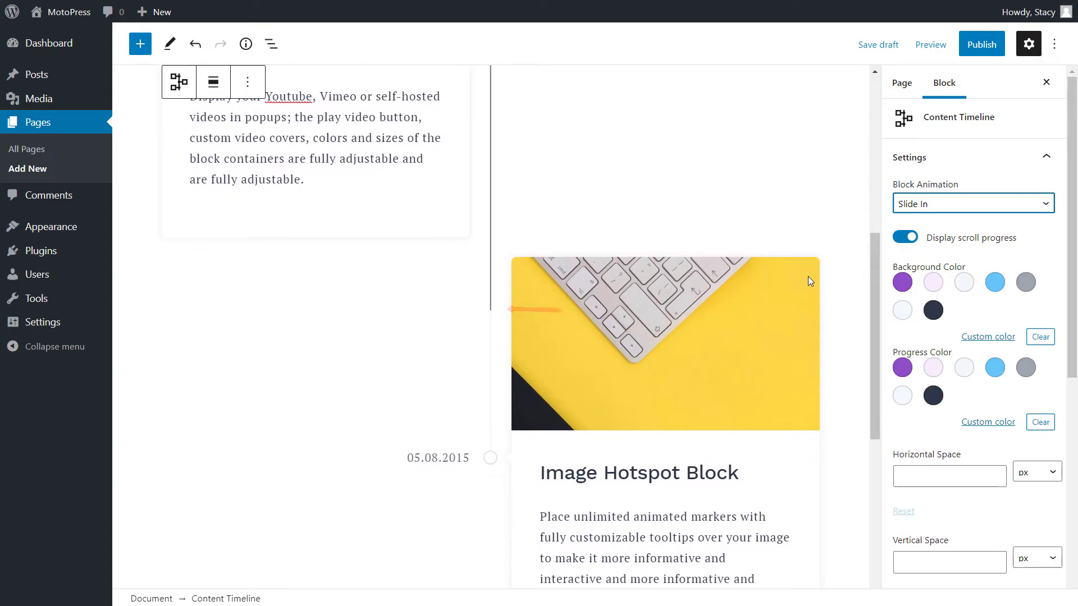
scroll(809, 280, "down", 1)
scroll(810, 281, "up", 5)
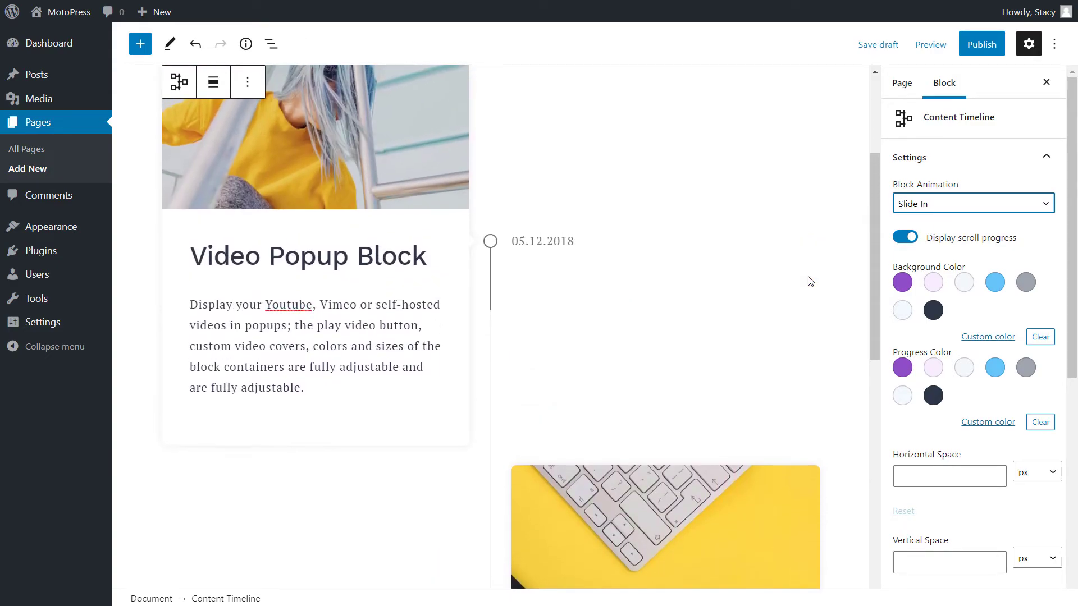
left_click(902, 368)
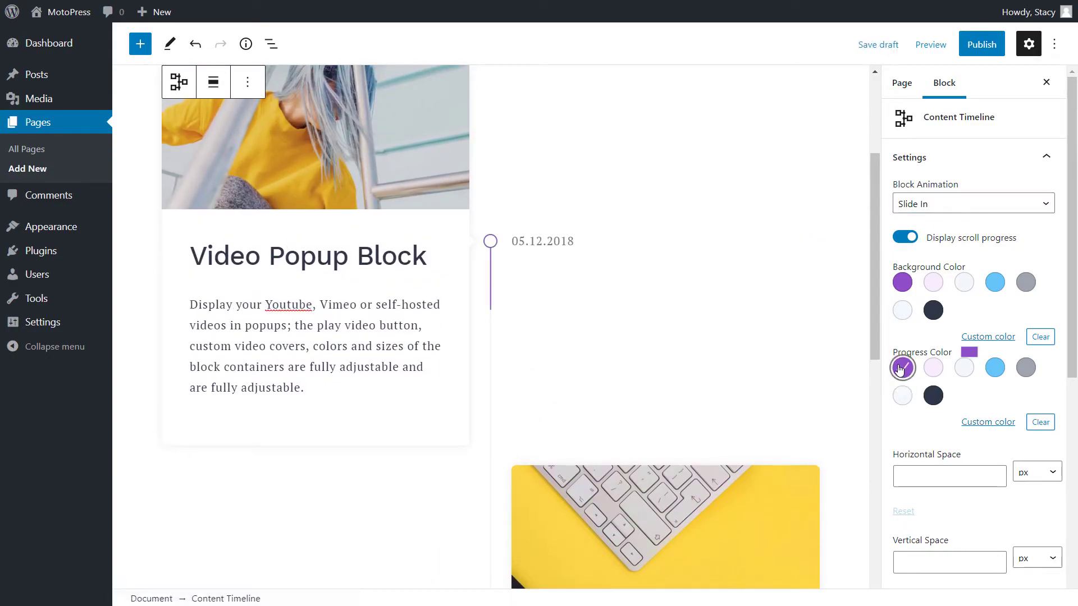
left_click(995, 368)
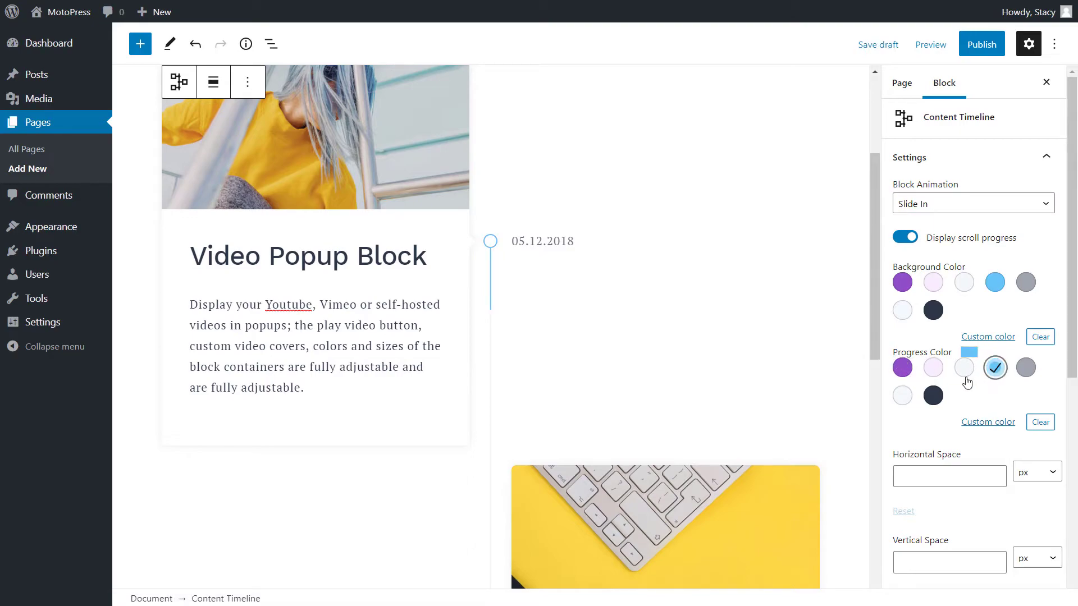
left_click(903, 370)
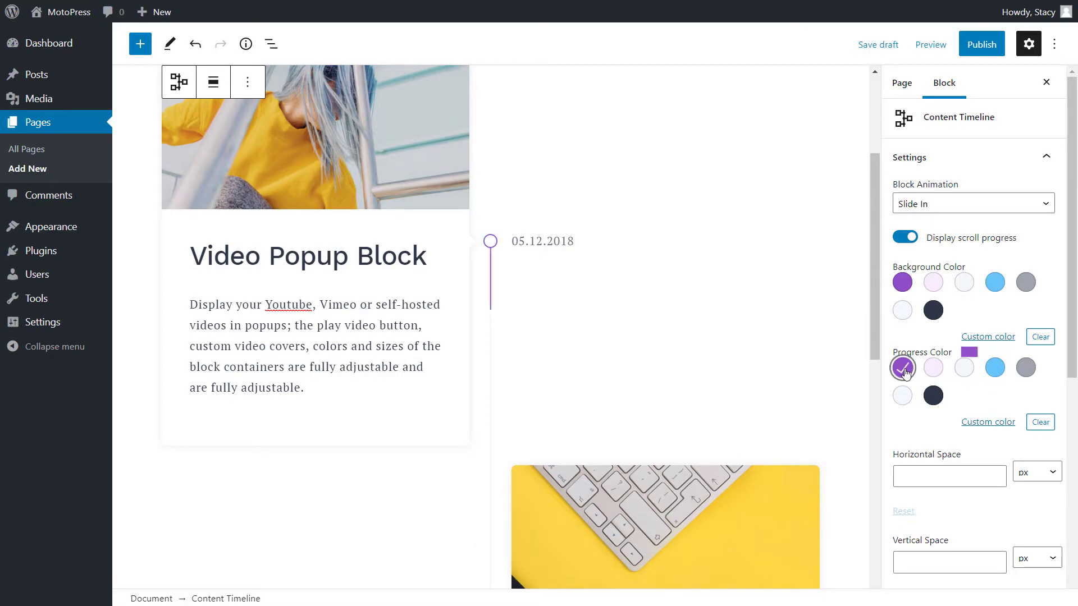
Set the Content Timeline's Background Color to light pink after trying purple.
left_click(902, 282)
scroll(809, 323, "down", 1)
left_click(902, 310)
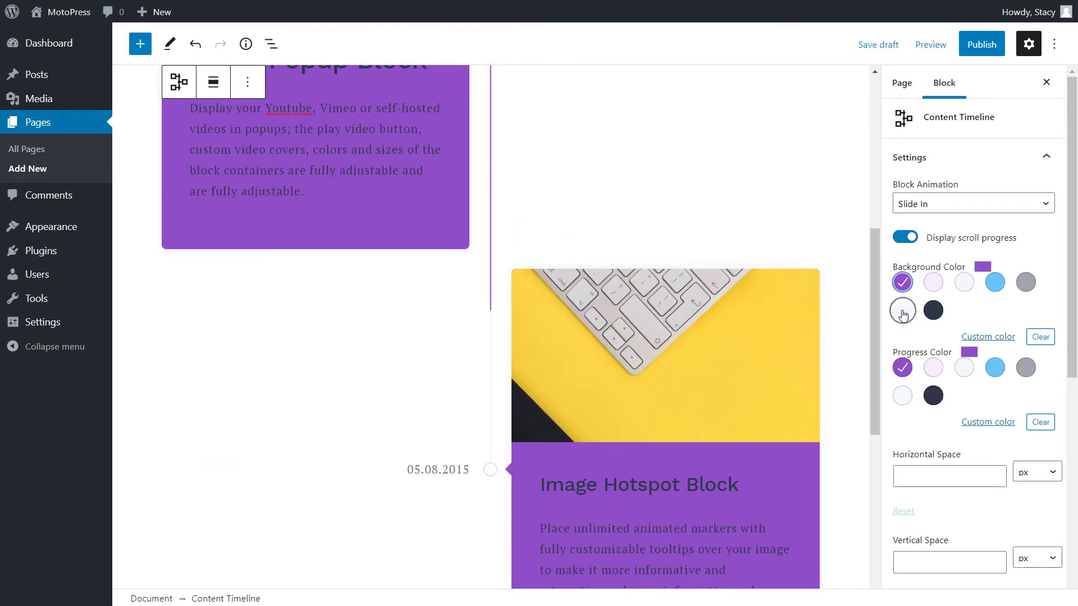
left_click(932, 284)
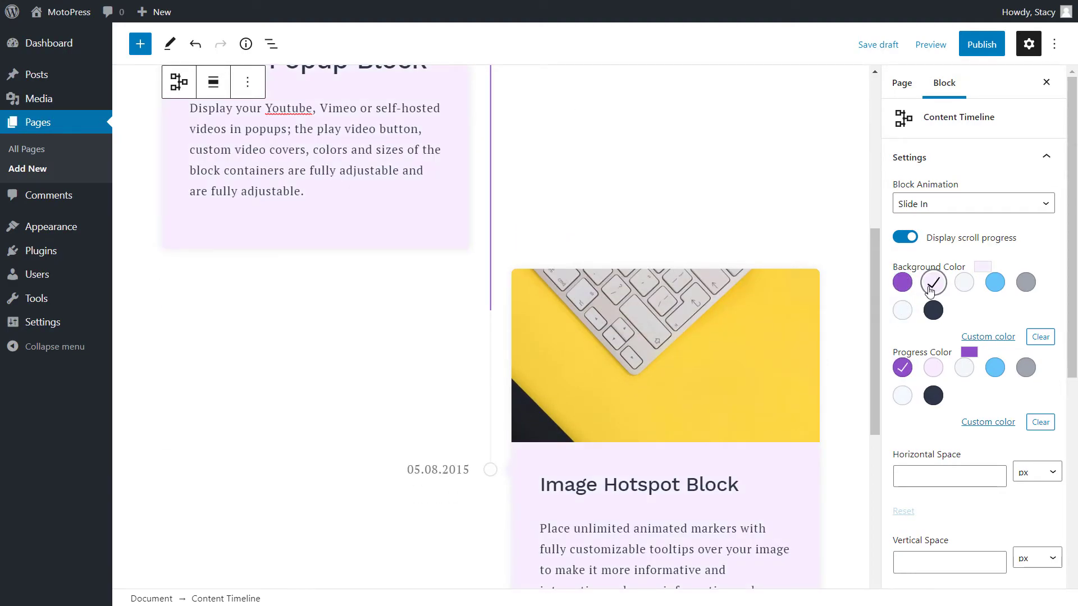
Try a Horizontal Space of 100 px for the Content Timeline and clear the value again.
left_click(904, 477)
type("100")
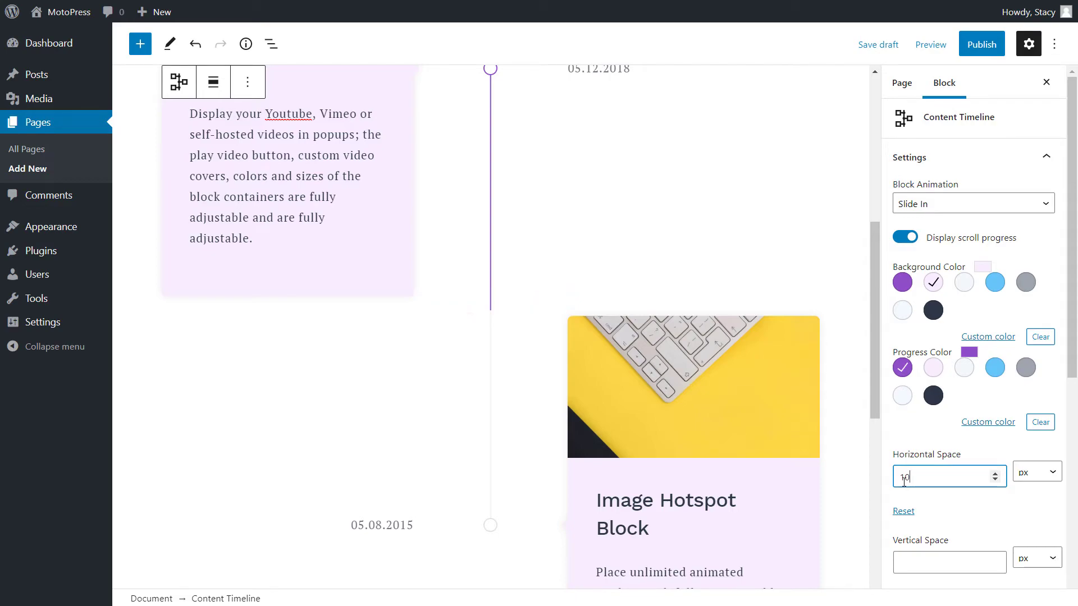
key("BackSpace")
key("BackSpace")
key("BackSpace")
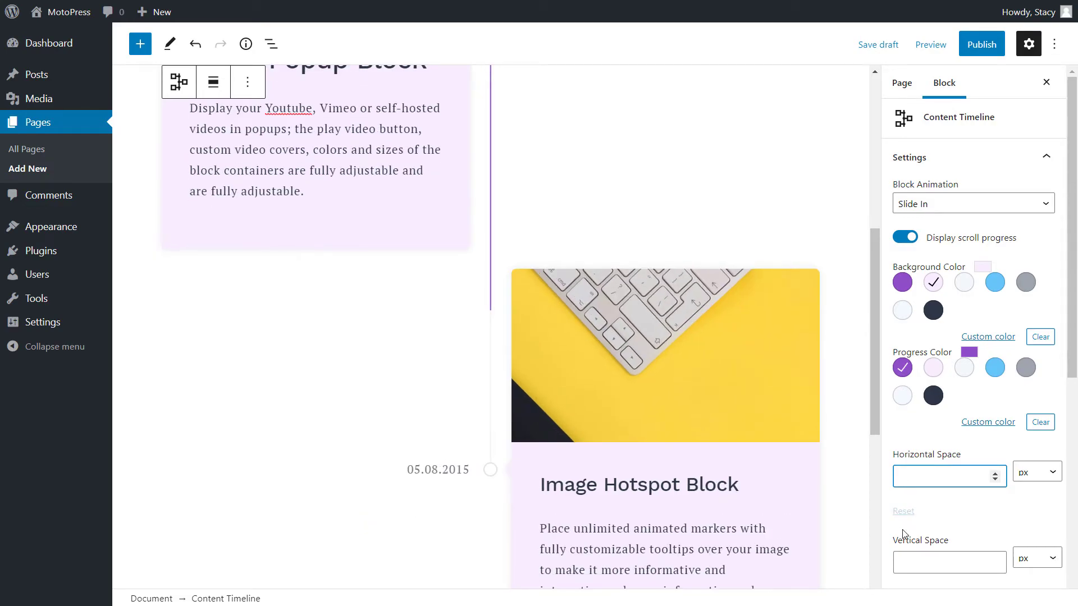
Try a Vertical Space of 100 px between the timeline items and clear the value again.
left_click(904, 561)
type("100")
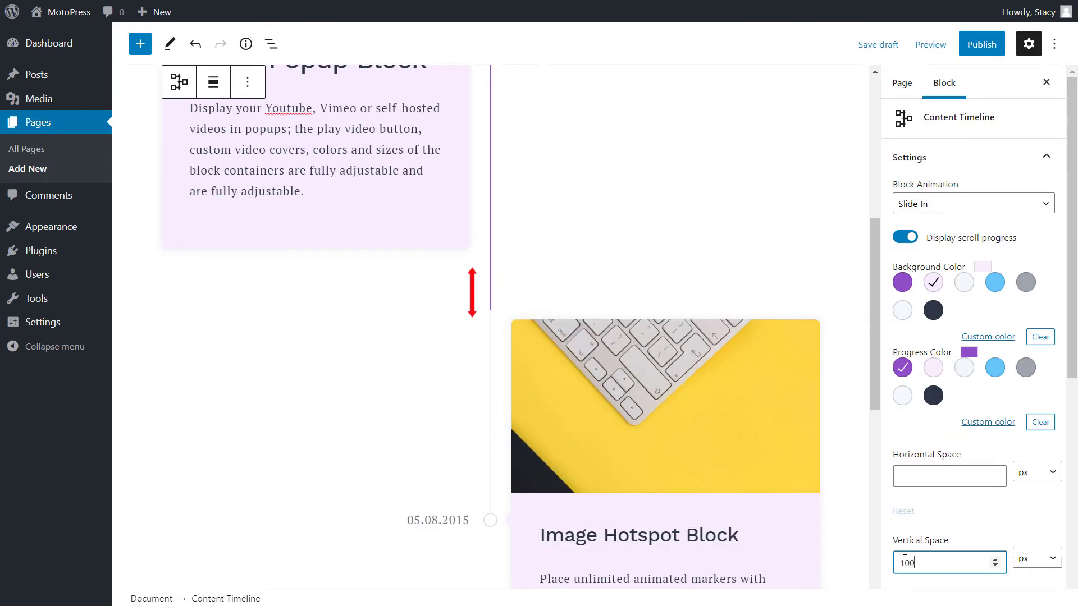
key("BackSpace")
key("BackSpace")
key("BackSpace")
Set the Content Timeline's Padding Top to 100 px and link all four padding sides to that value.
scroll(982, 376, "down", 6)
left_click(926, 298)
type("100")
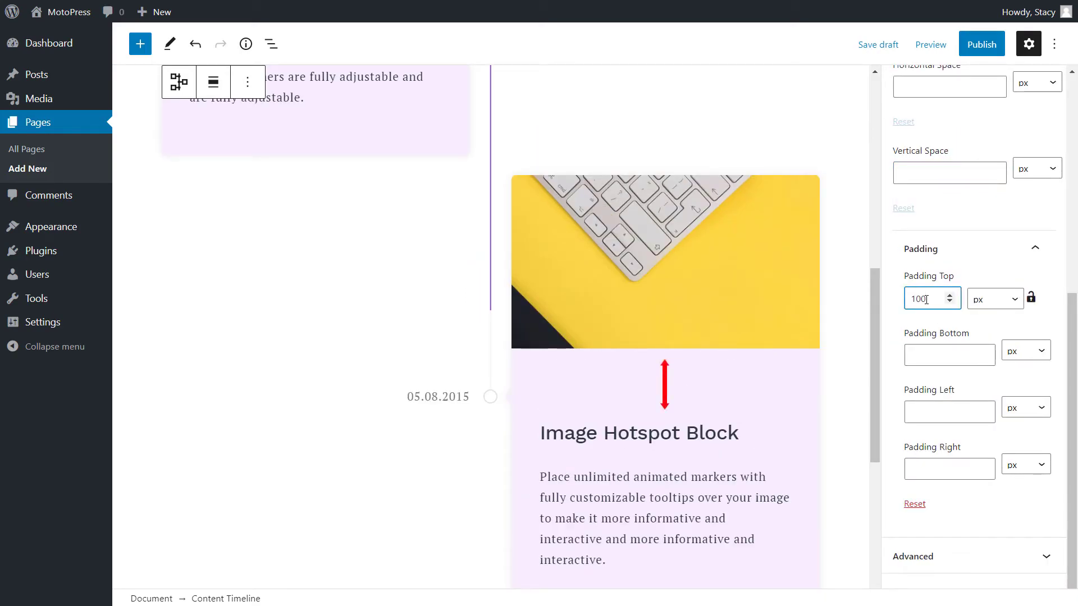
left_click(1032, 300)
left_click(1031, 298)
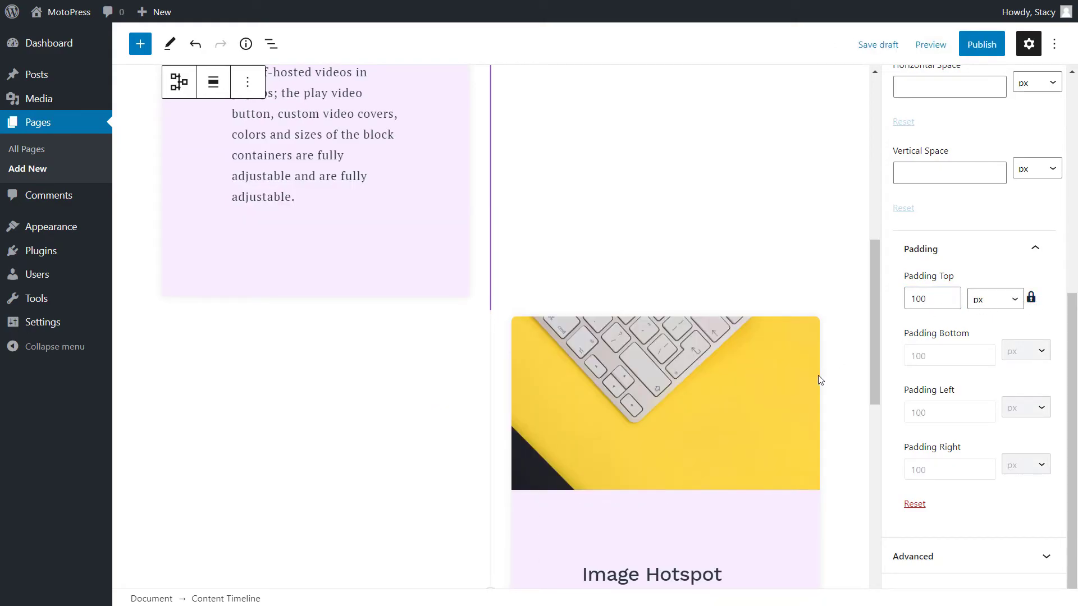
Check the padding around the second item's content and clear the linked padding value.
scroll(814, 386, "down", 2)
left_click(939, 303)
key("ctrl+a")
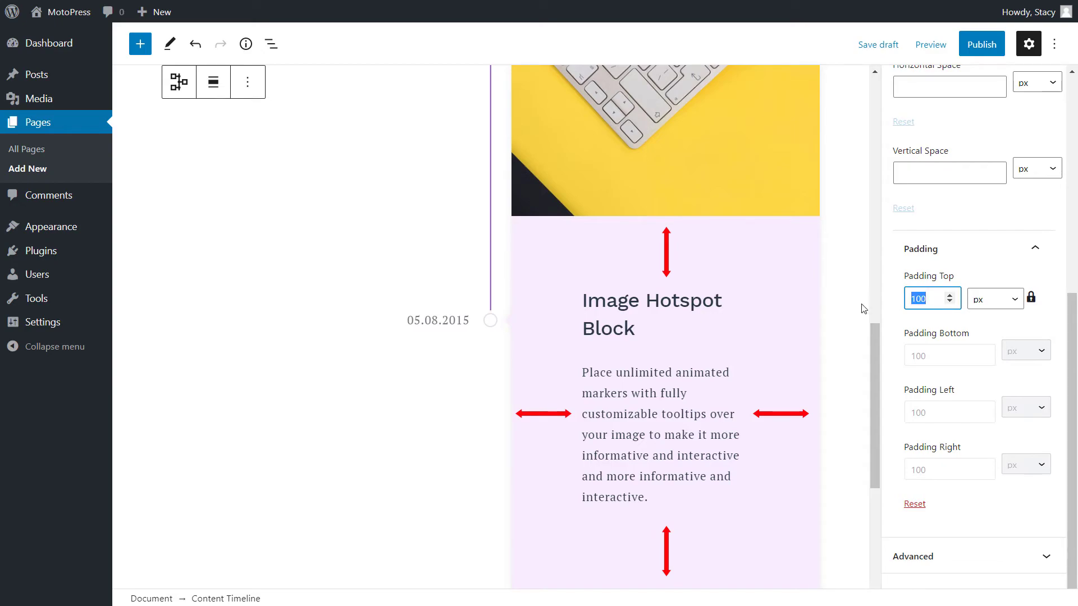
key("BackSpace")
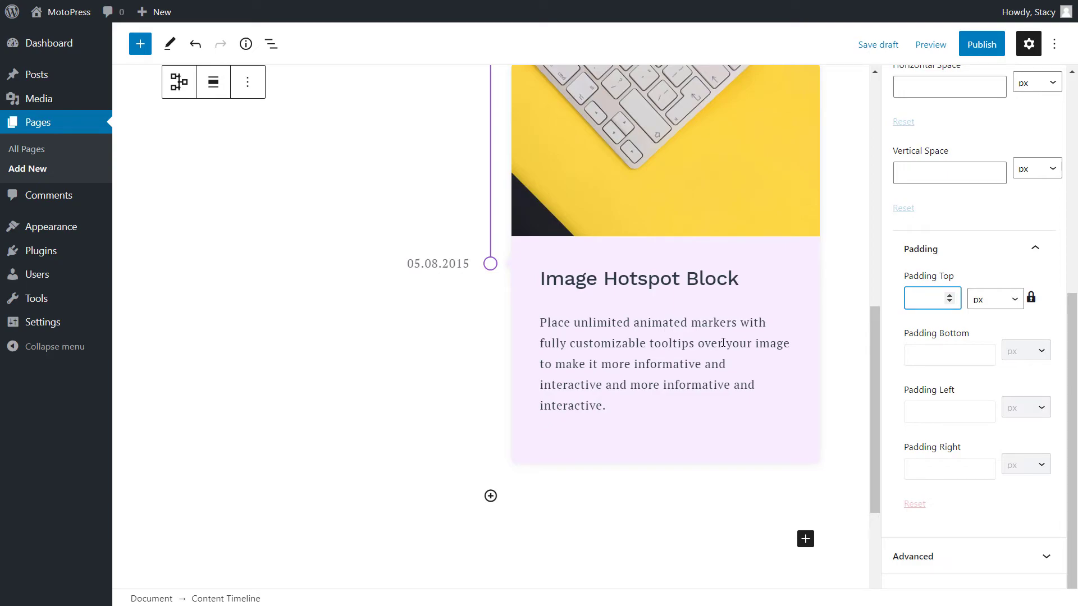
Open the Content Timeline's advanced settings and check the field for additional CSS classes.
left_click(967, 555)
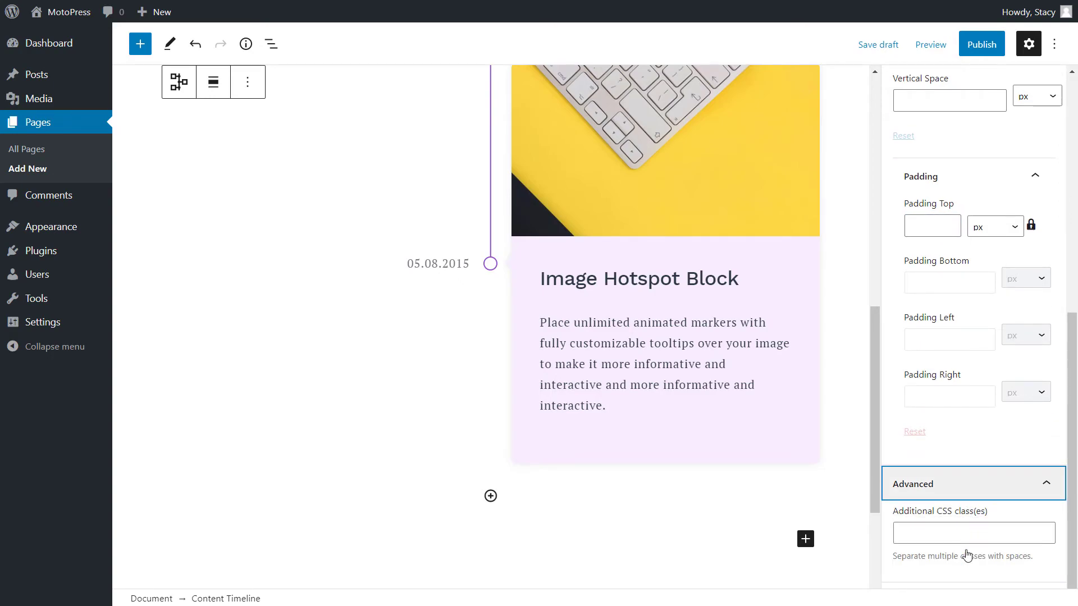
scroll(967, 556, "down", 1)
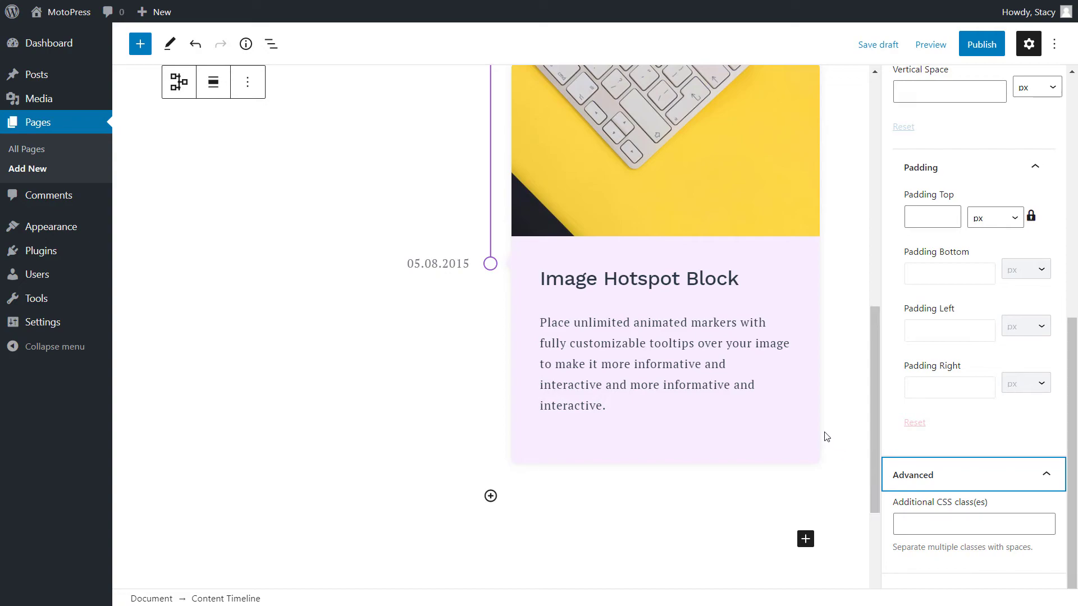
Check the additional CSS class fields of the second Timeline Block and of the paragraph inside it.
left_click(660, 434)
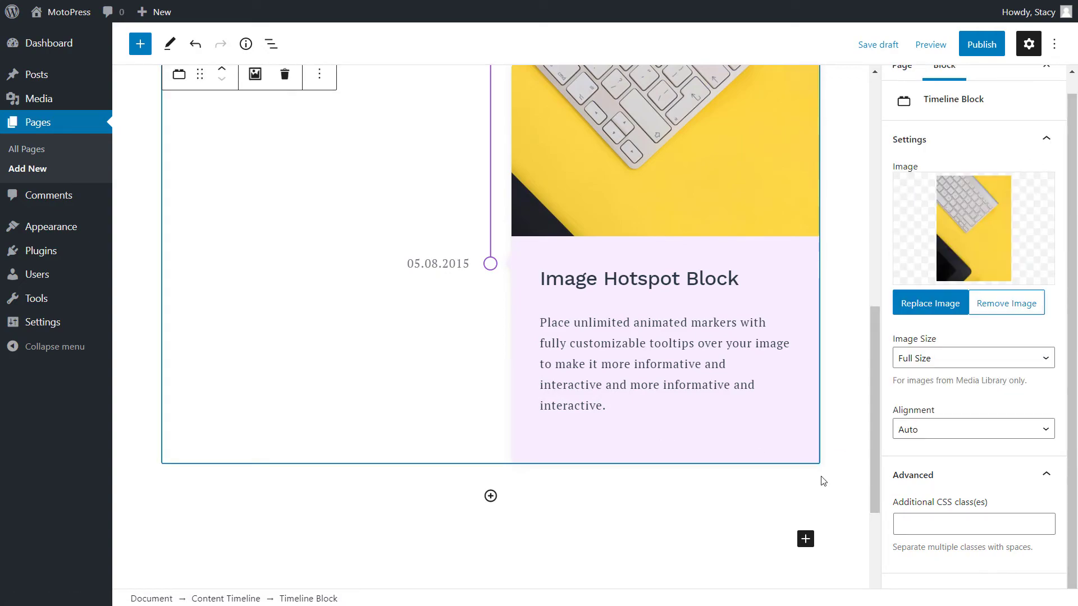
left_click(629, 340)
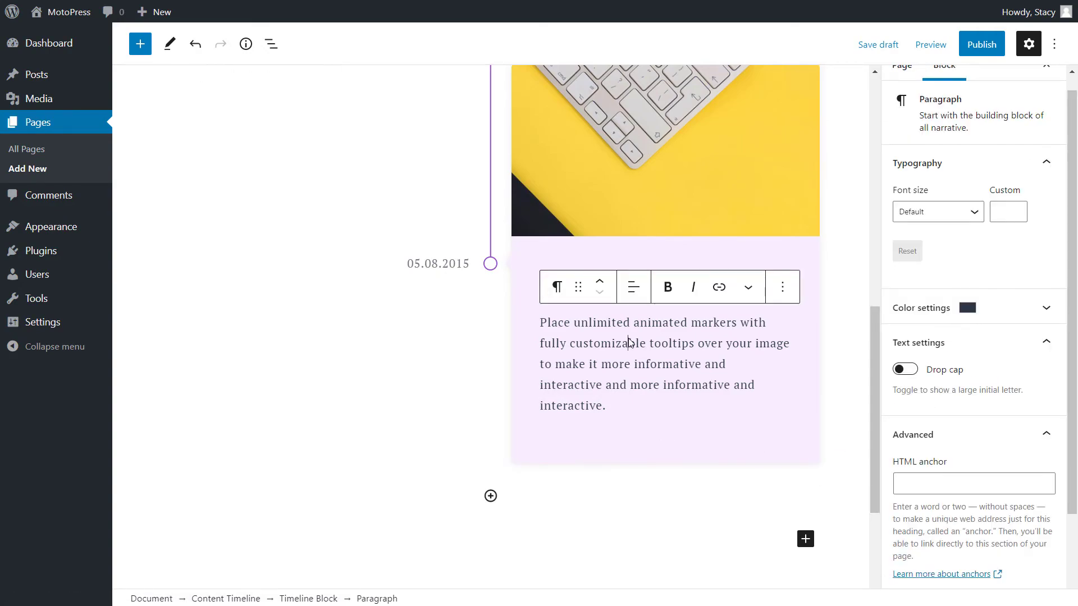
scroll(958, 465, "down", 2)
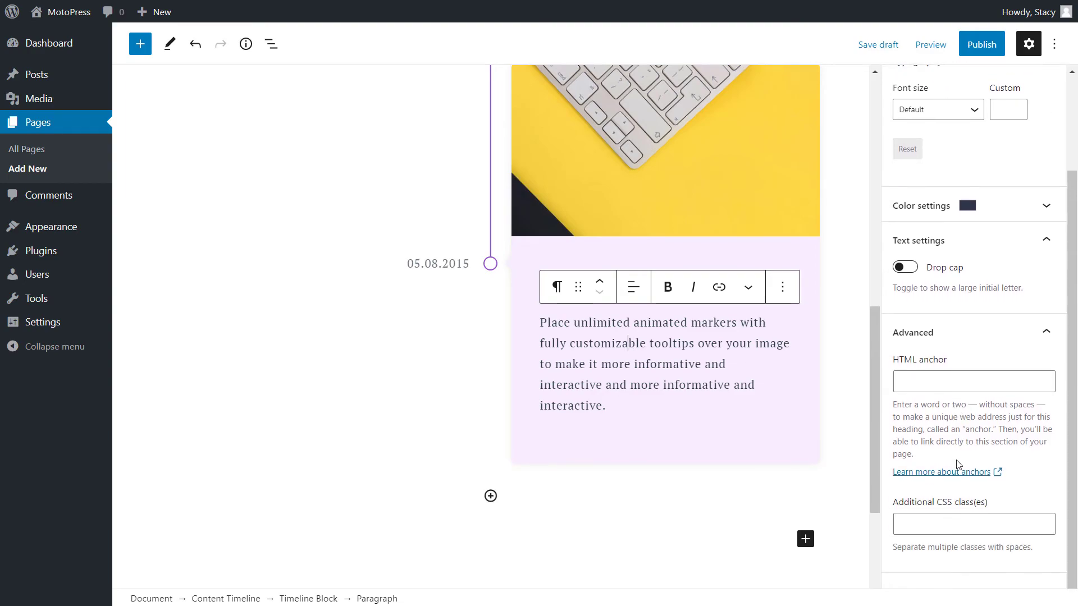
left_click(961, 531)
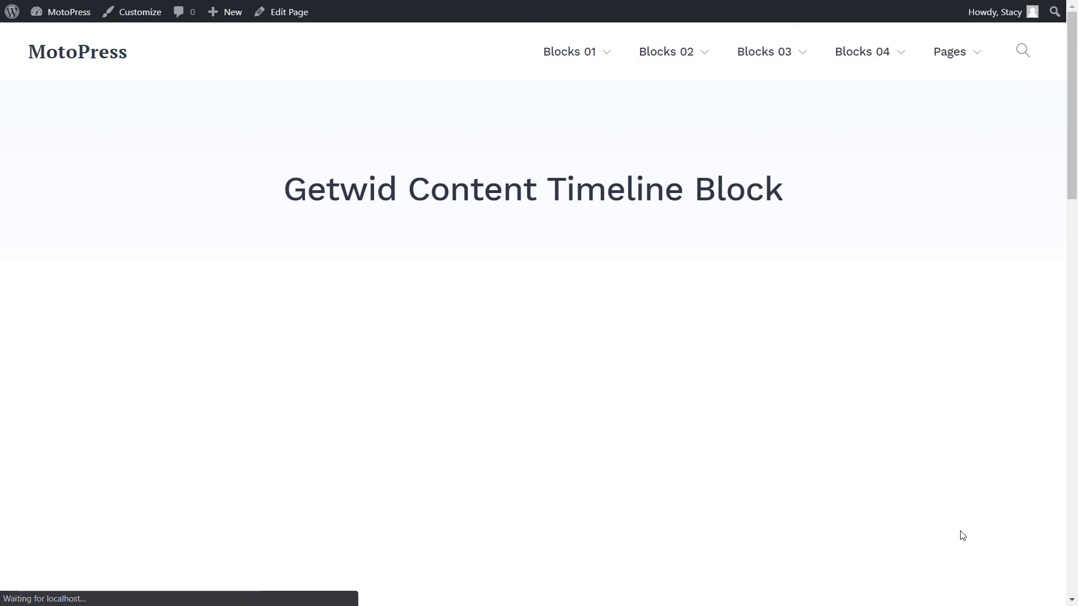
Examine the Getwid Content Timeline Block page on the front end, checking both timeline items and the scroll animation of the line.
scroll(962, 535, "down", 2)
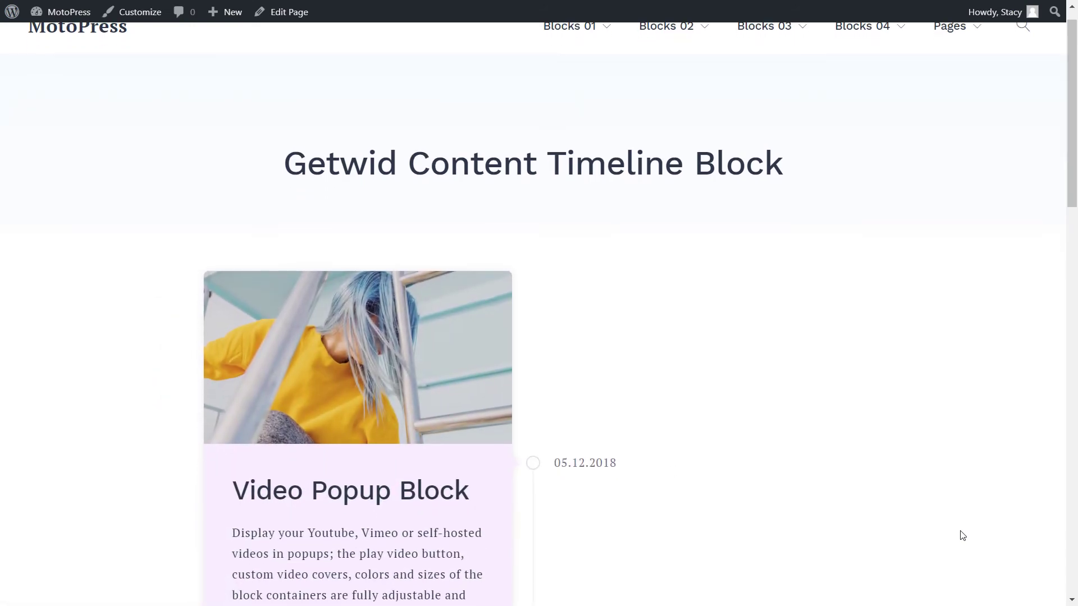
scroll(962, 535, "down", 1)
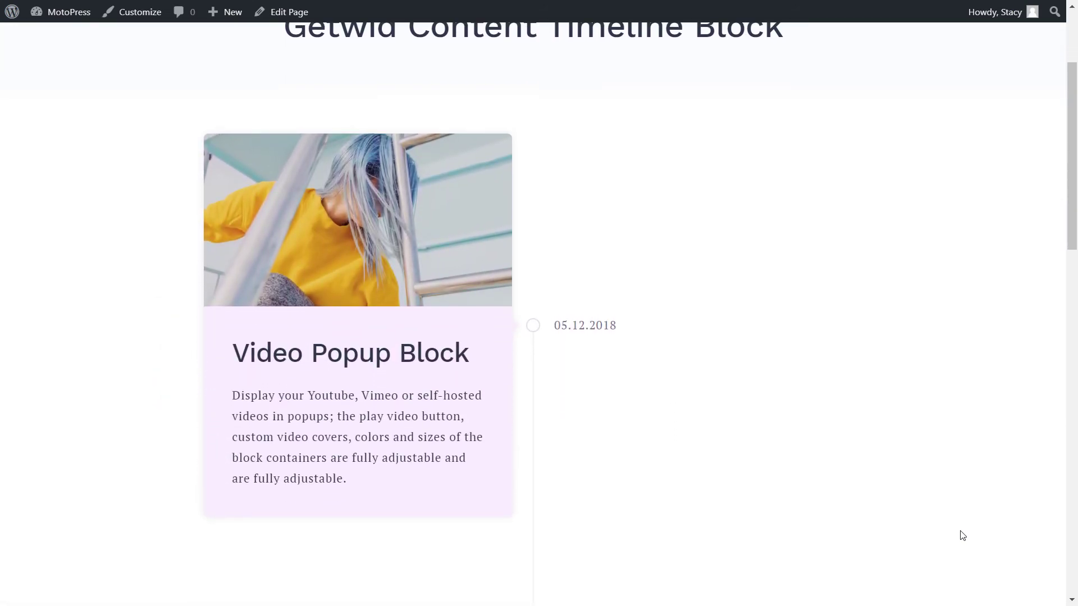
scroll(962, 535, "down", 2)
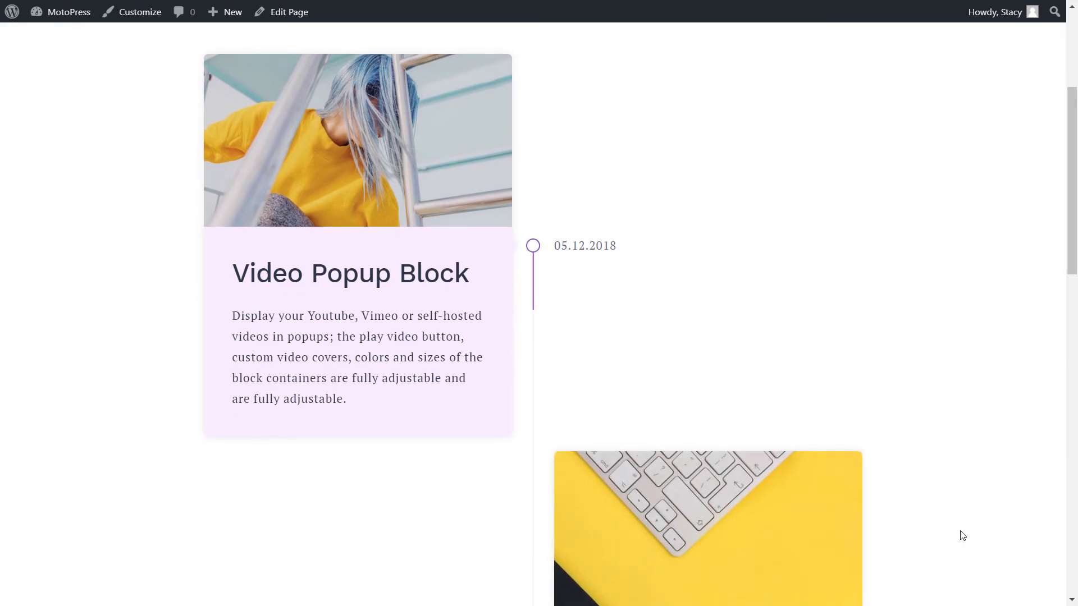
scroll(962, 534, "down", 2)
scroll(962, 535, "down", 2)
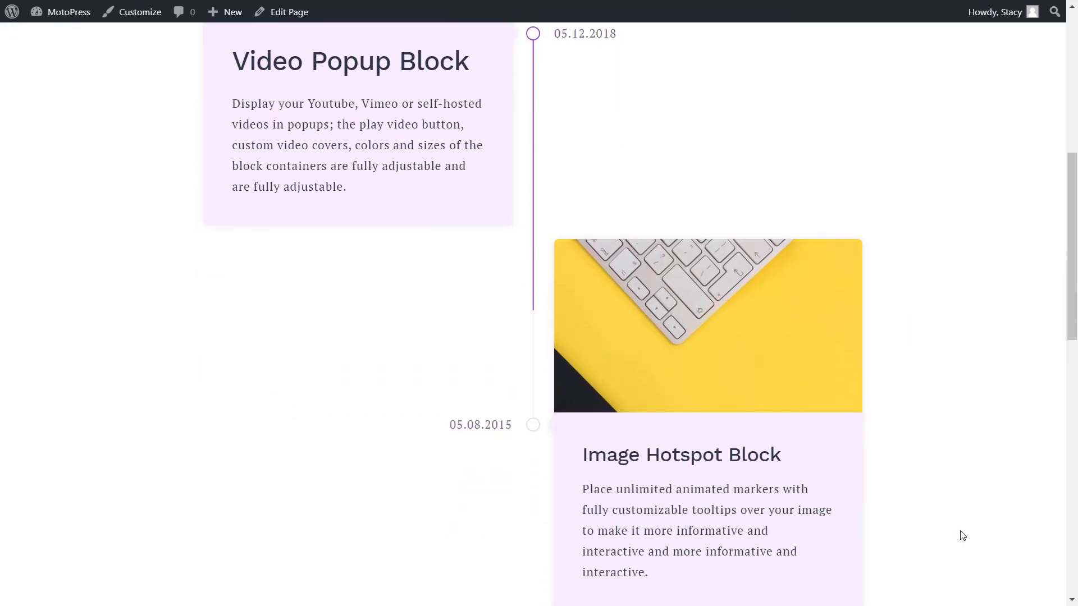
scroll(962, 535, "down", 2)
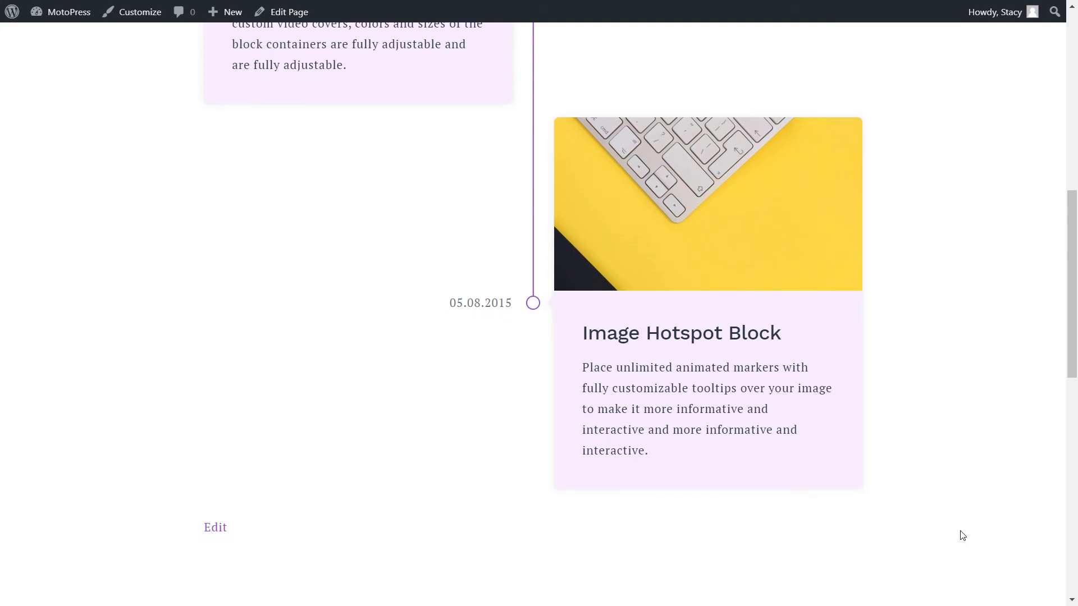
scroll(962, 535, "up", 3)
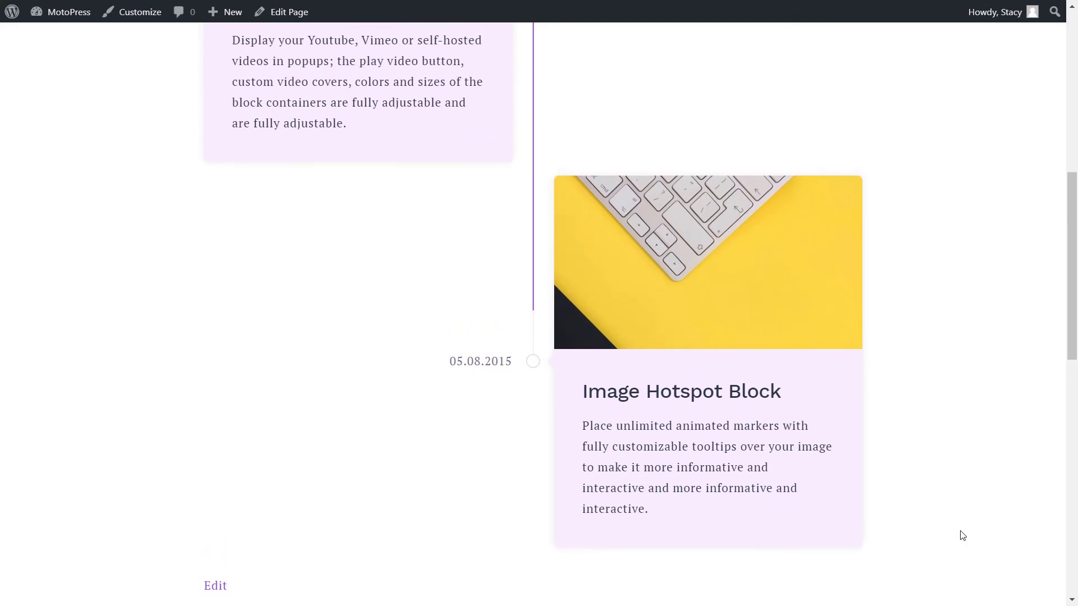
scroll(962, 535, "up", 3)
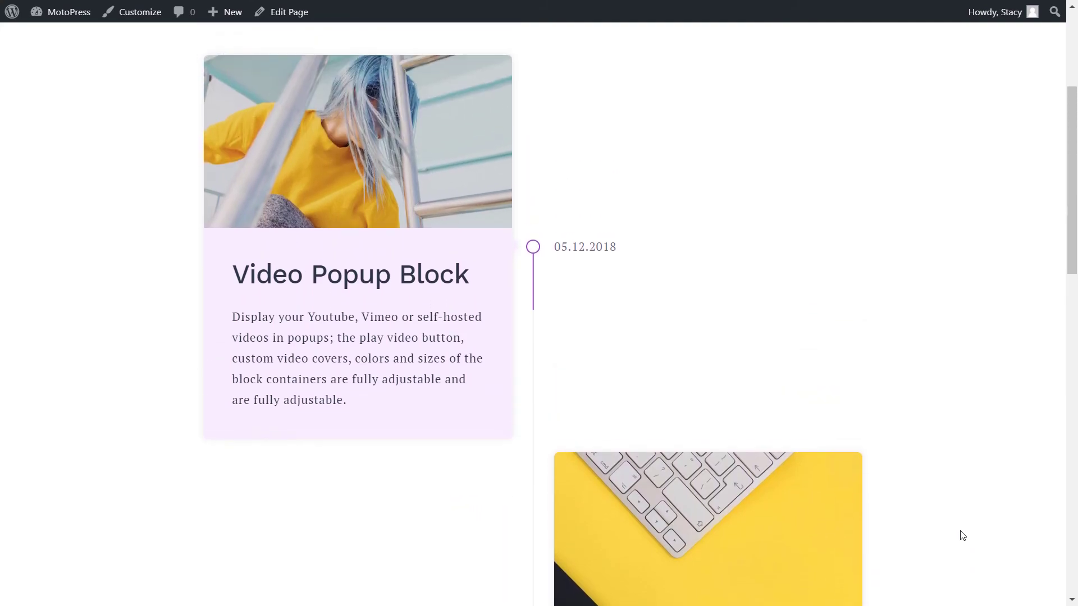